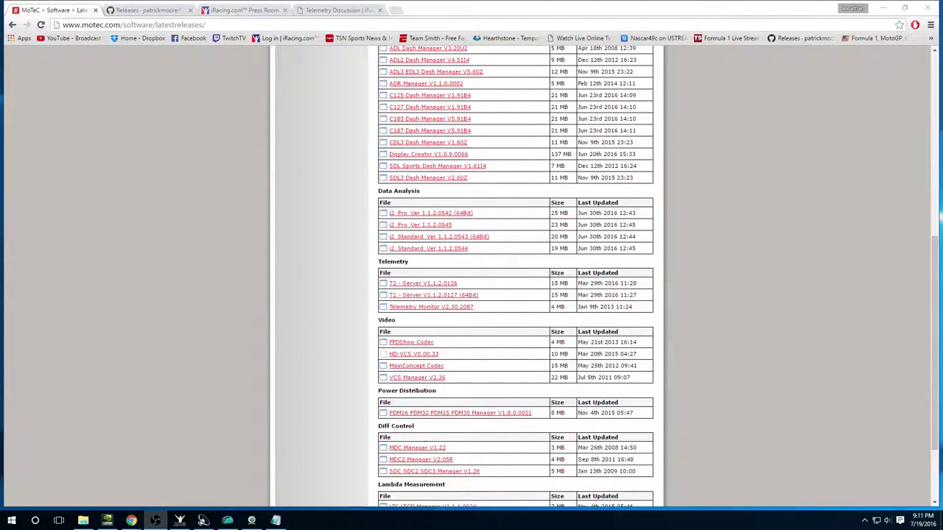
Reload the MoTeC releases page, go back to the Google 'motec' results, and pick the Downloads sitelink.
click(90, 24)
scroll(123, 199, up, 2)
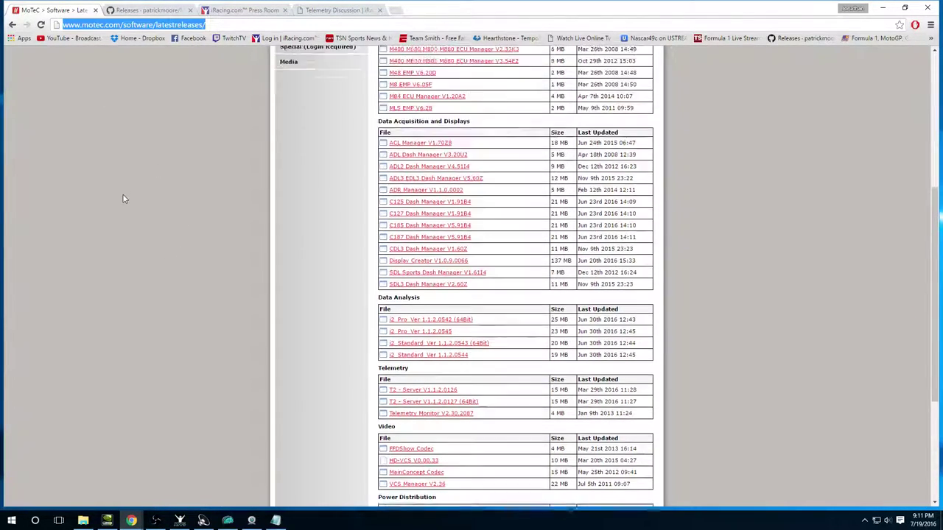
scroll(124, 198, up, 4)
key(Return)
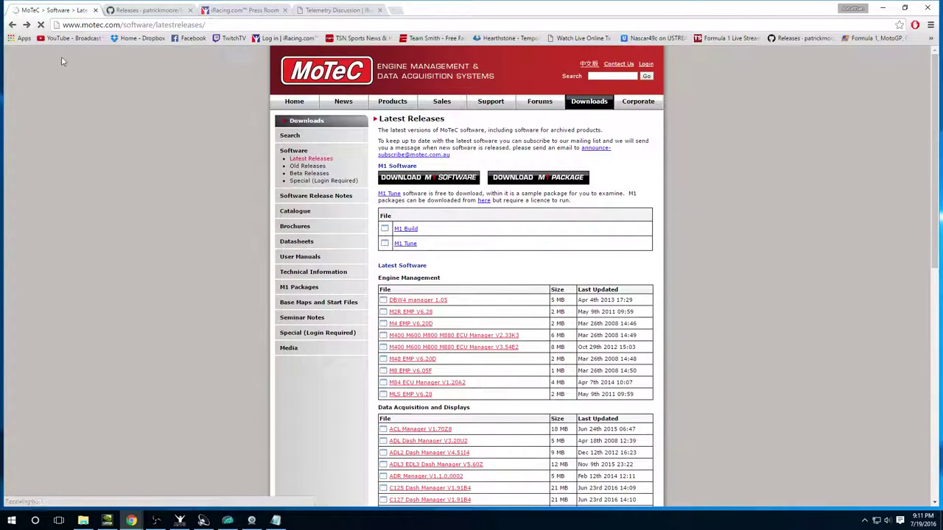
click(13, 25)
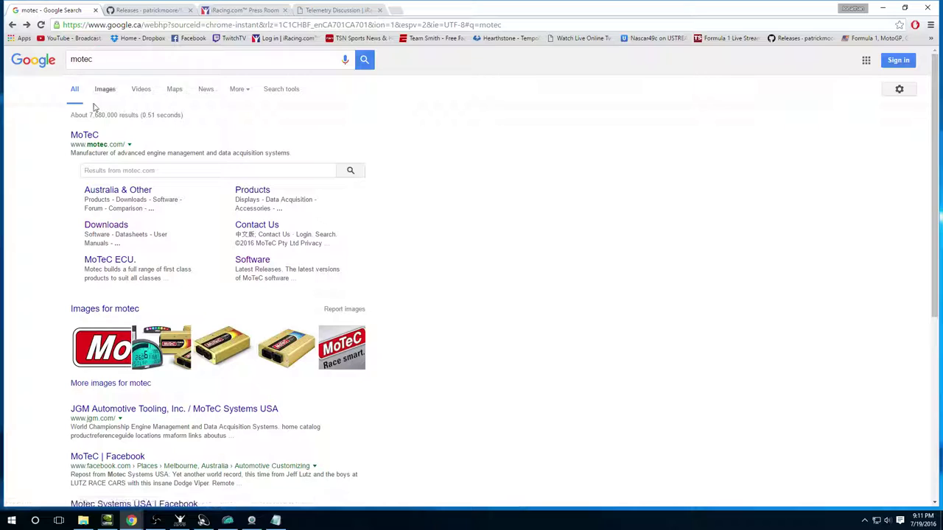
click(110, 225)
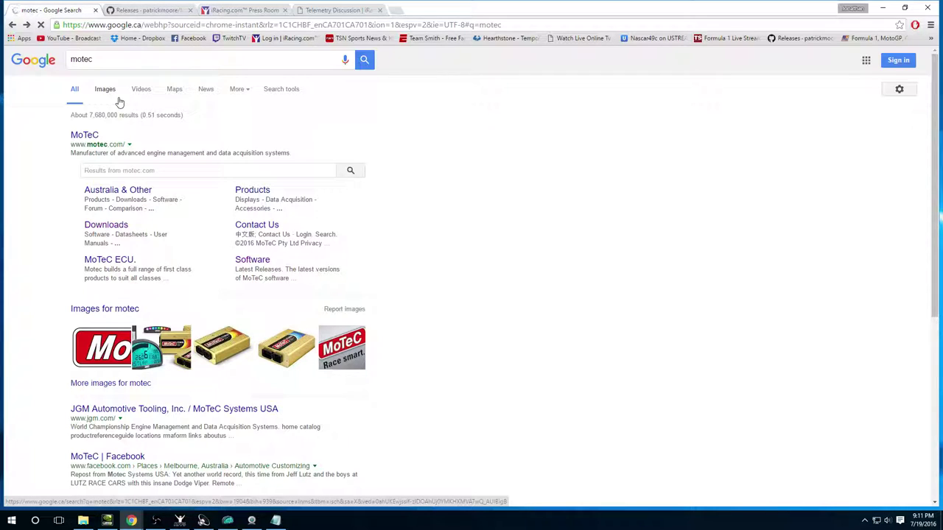
click(27, 25)
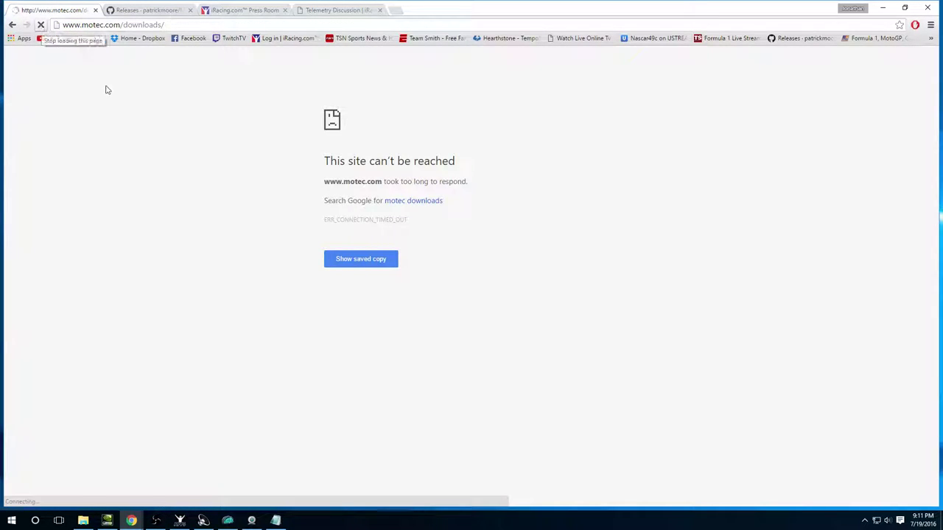
key(alt+Left)
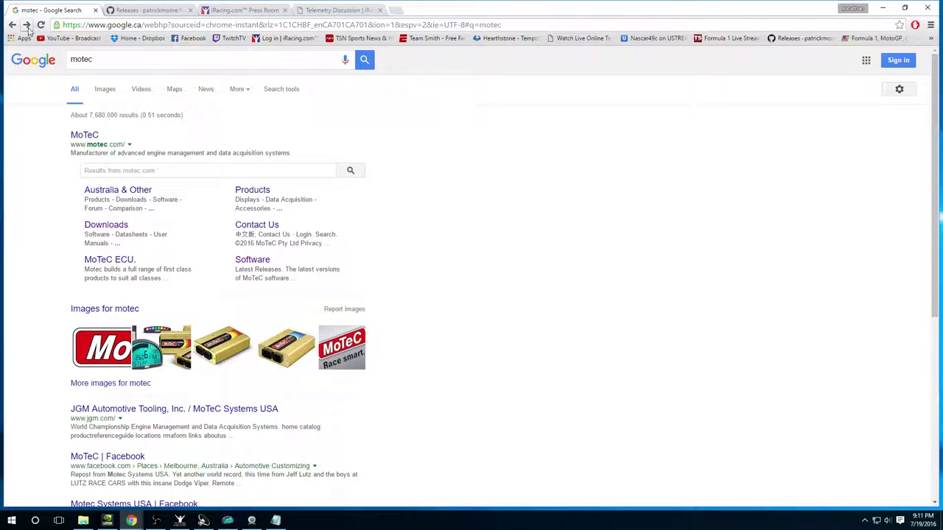
click(84, 135)
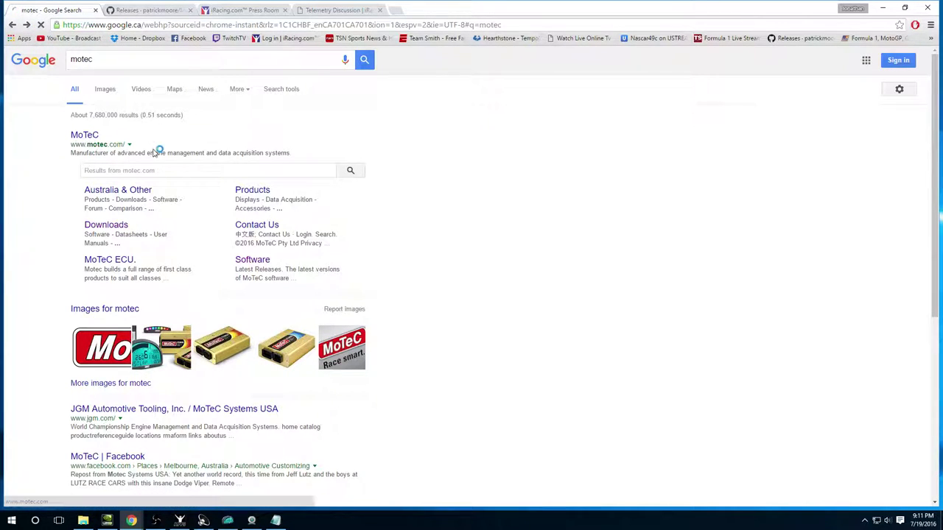
right_click(86, 137)
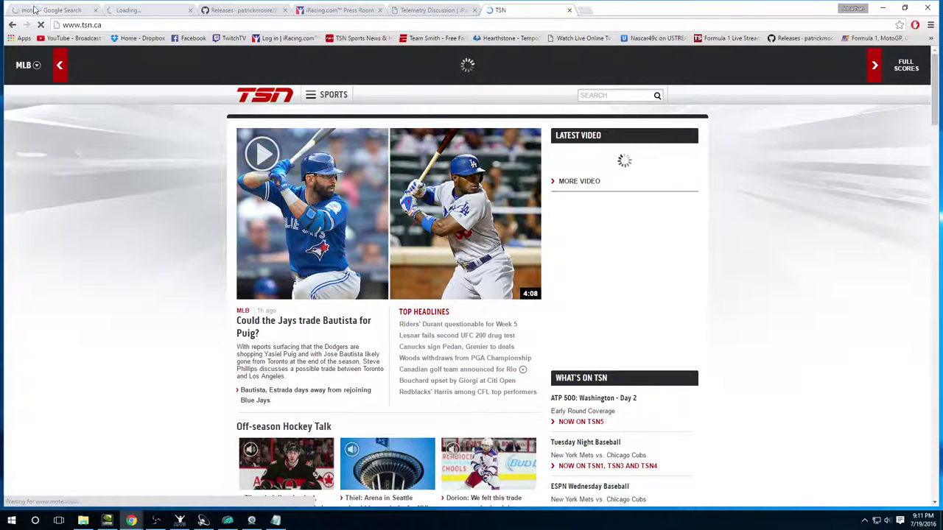
key(ctrl+w)
click(35, 9)
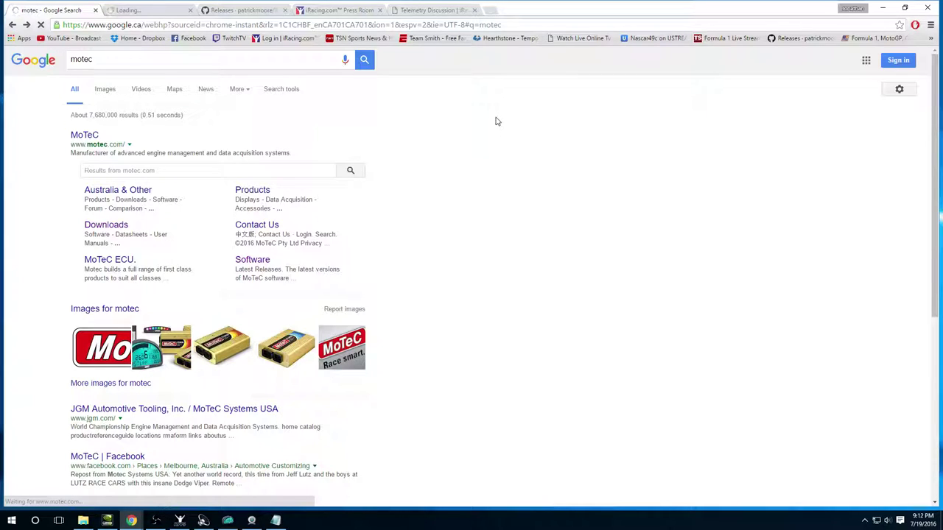
click(190, 11)
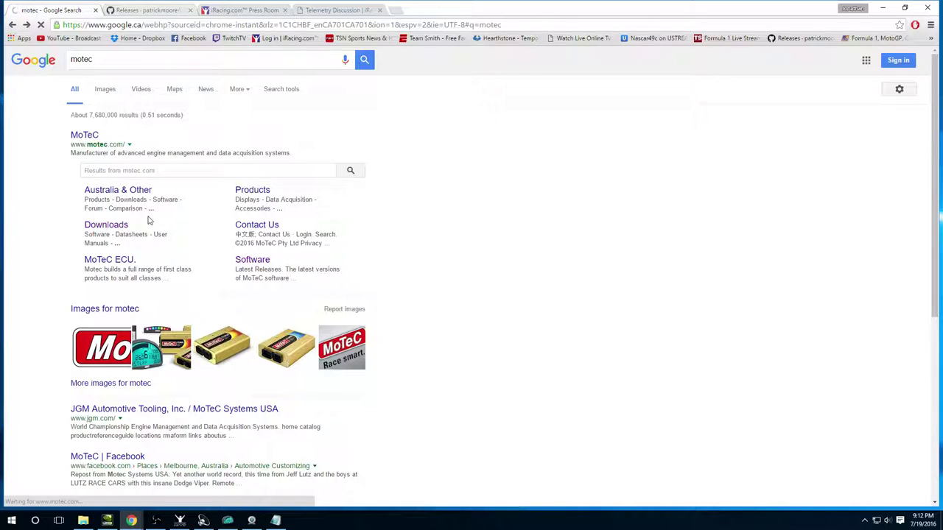
click(81, 520)
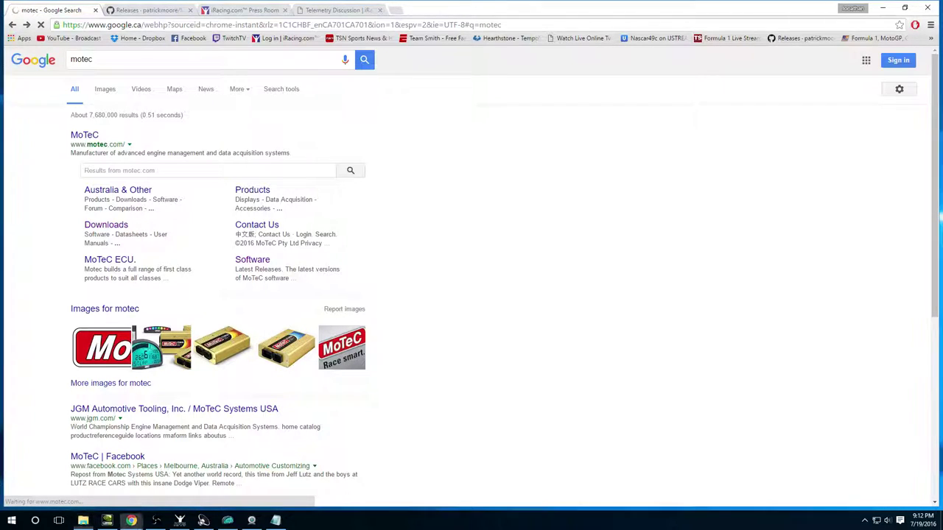
click(106, 57)
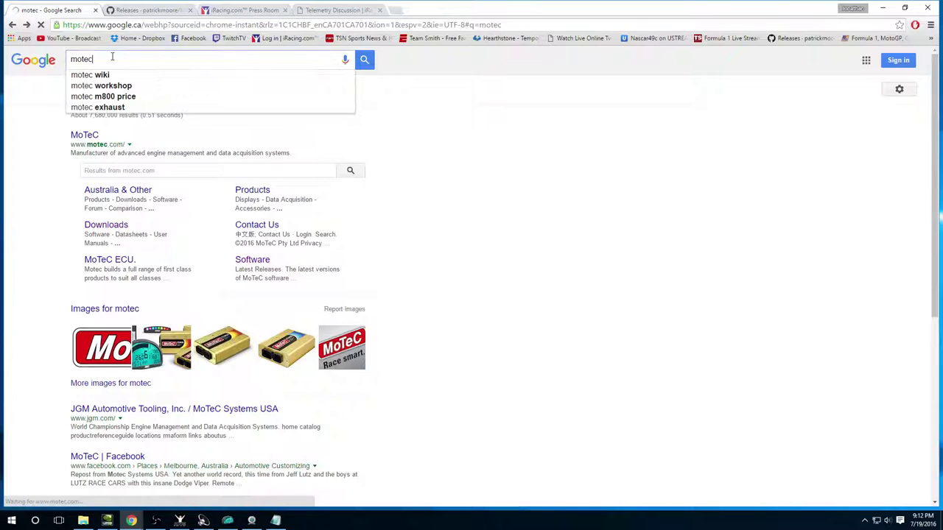
double_click(106, 57)
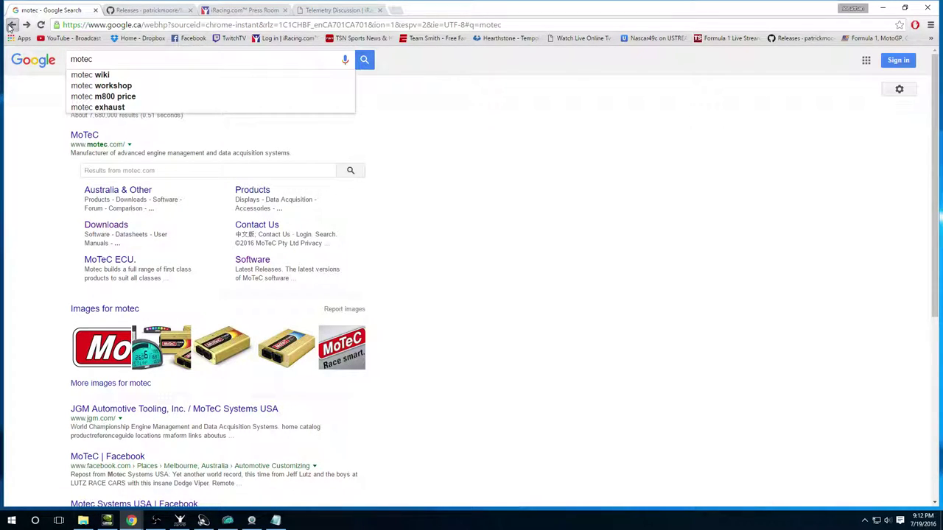
right_click(10, 26)
click(503, 134)
Switch to the Mu GitHub releases page, select the repository name Mu, and restore the Mu exporter window.
click(133, 11)
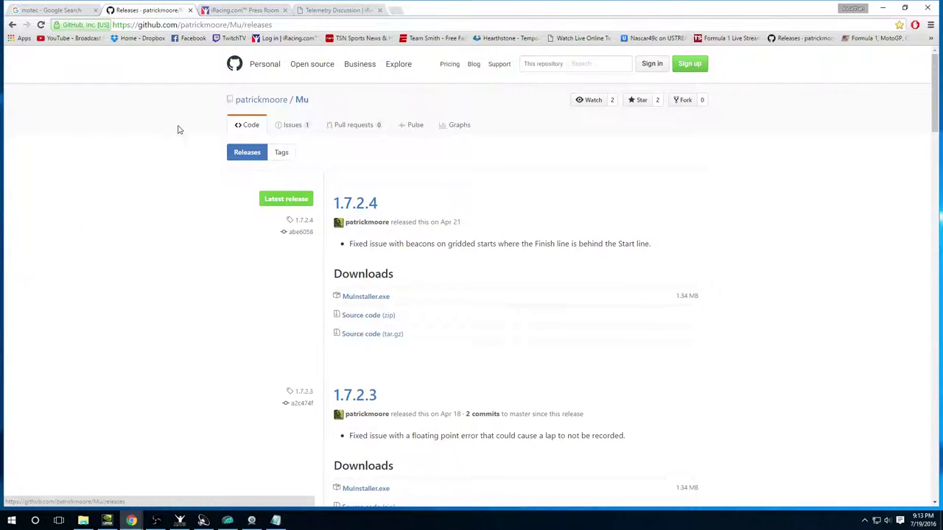
drag(312, 101, 295, 100)
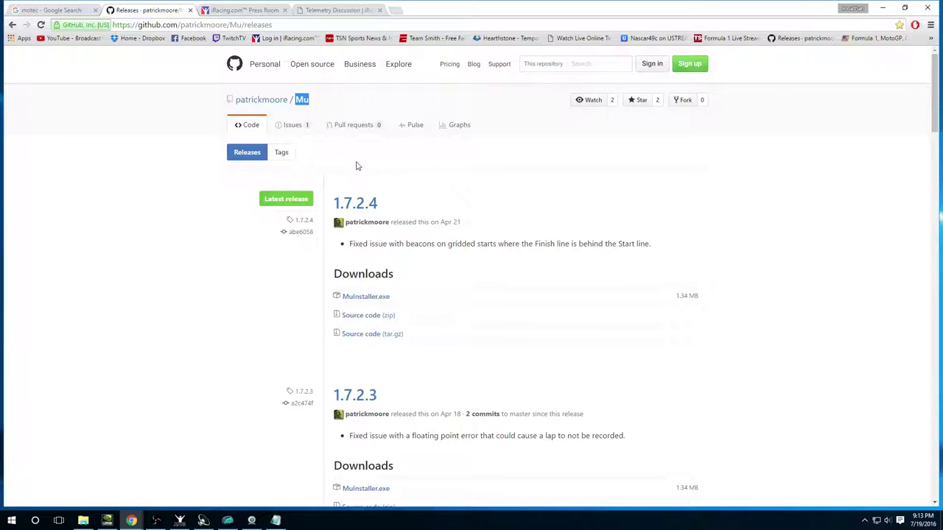
click(228, 520)
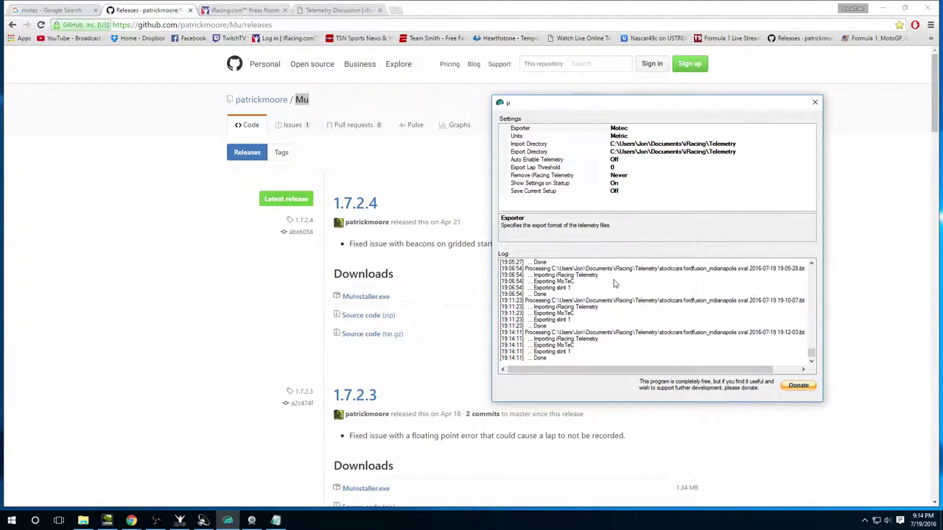
Send the Mu exporter window behind Chrome so the Mu 1.7.2.4 releases page stays in front.
click(156, 305)
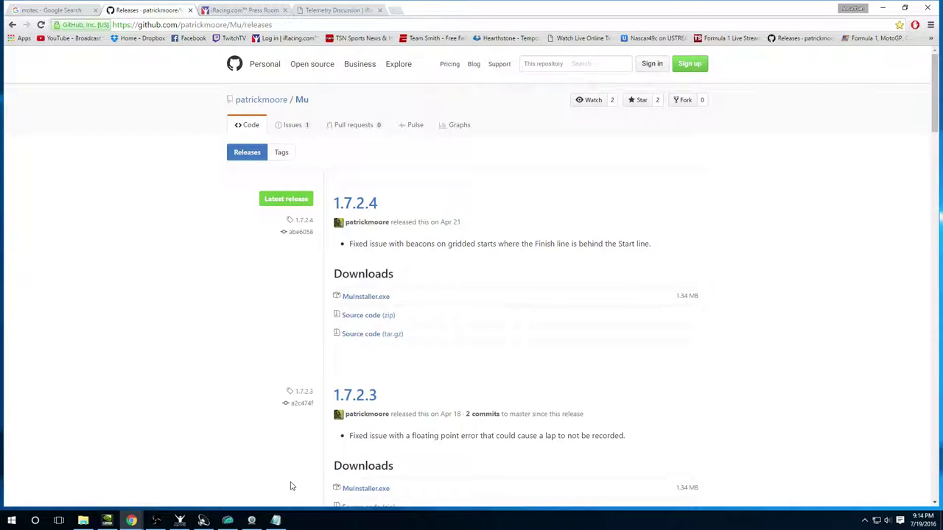
click(228, 520)
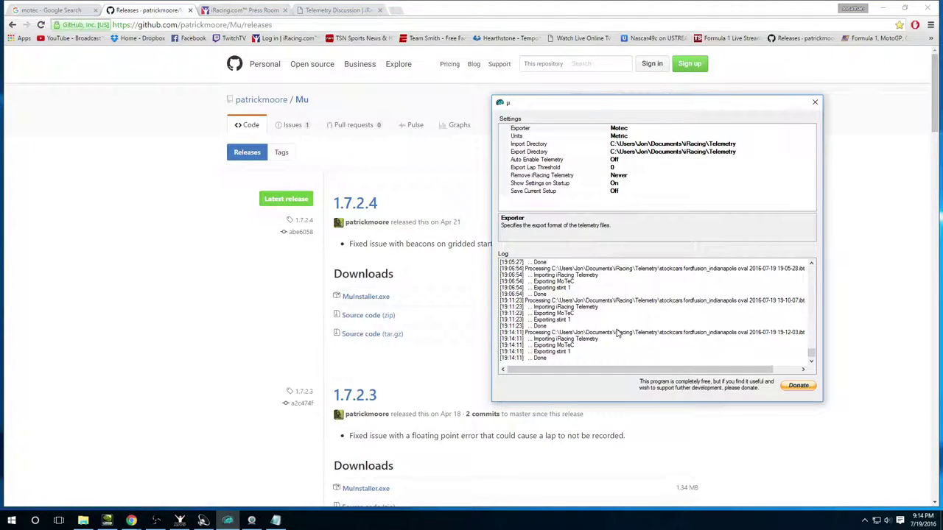
click(177, 274)
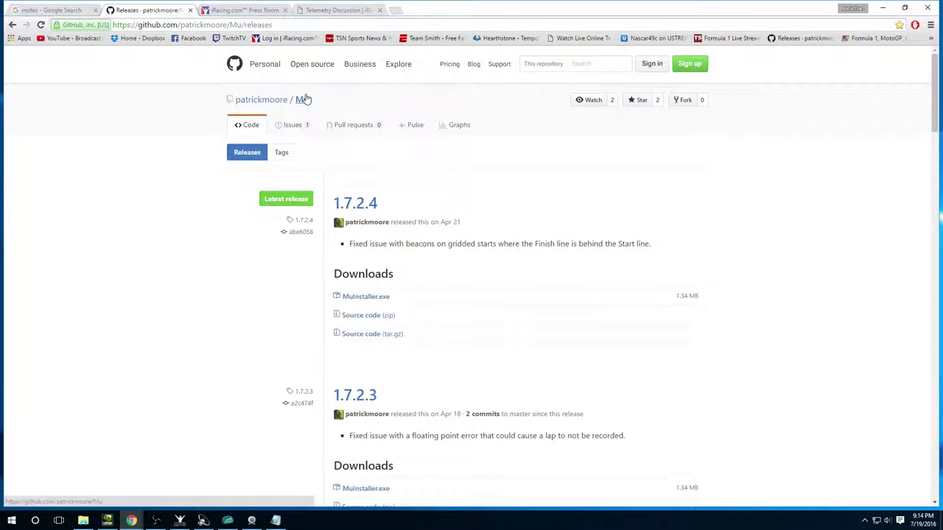
click(6, 520)
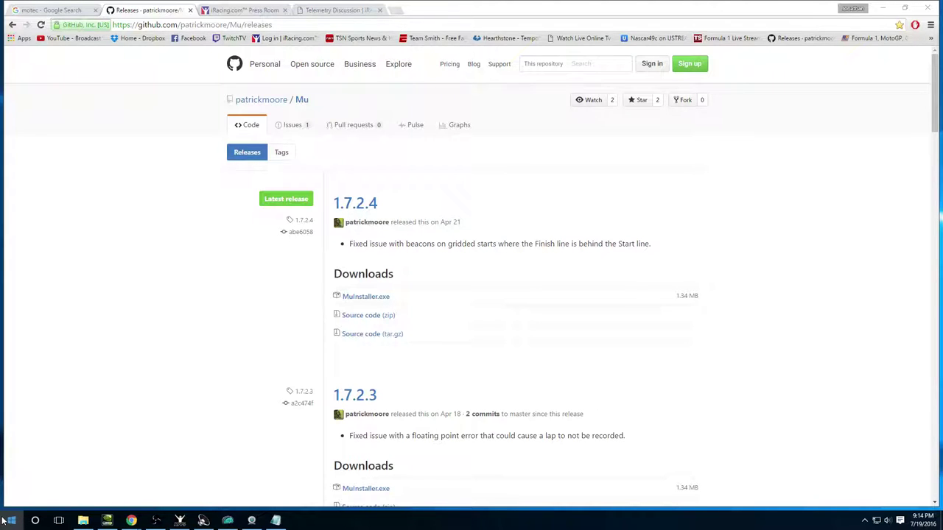
Launch MoTeC i2 Pro via a Start search for 'motec', position its window, then return to Telemetry Discussion.
text(motec)
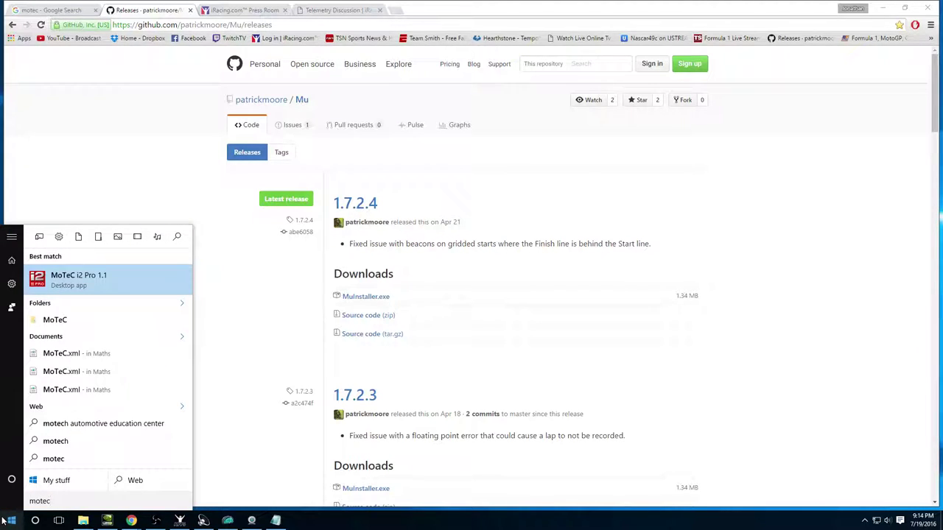
key(Return)
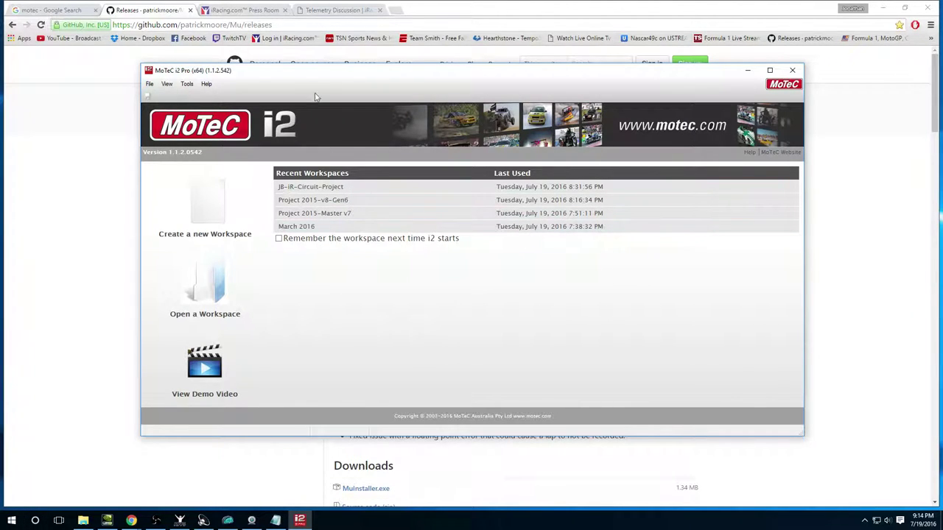
drag(251, 71, 269, 101)
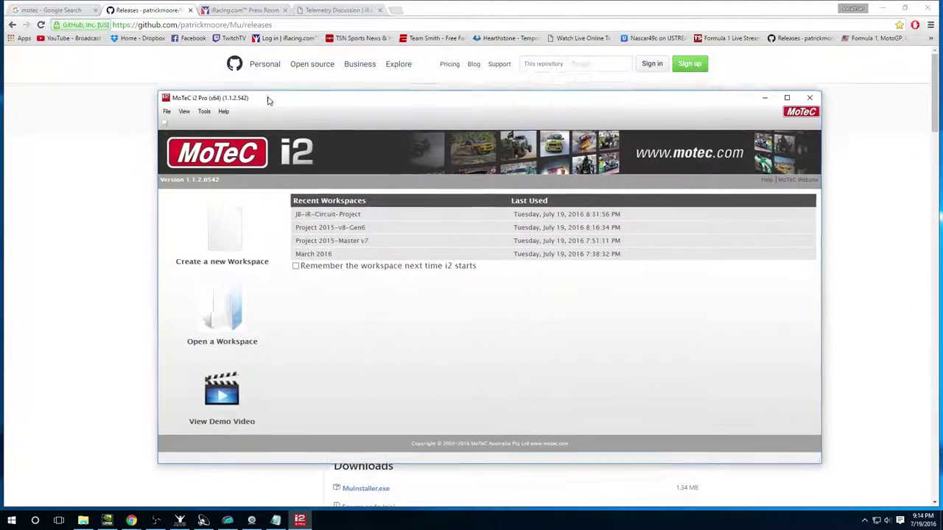
drag(385, 103, 362, 109)
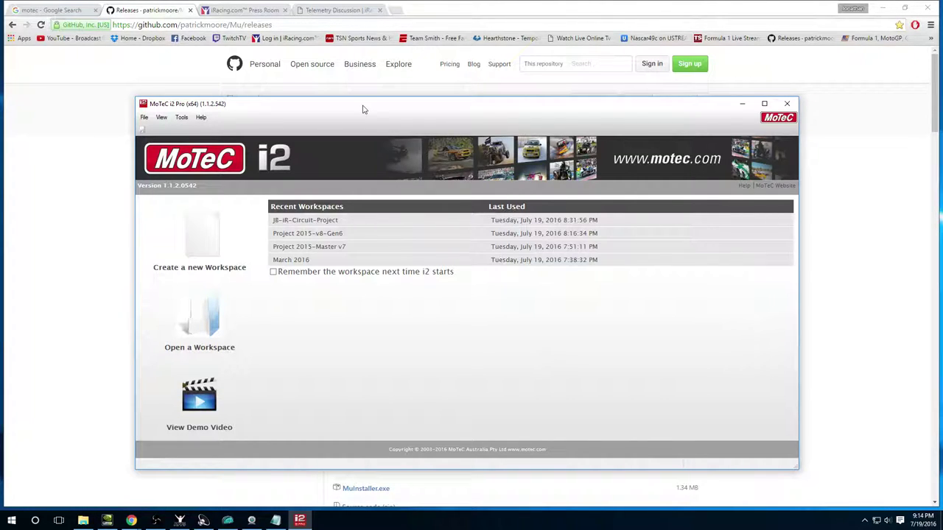
drag(362, 109, 358, 128)
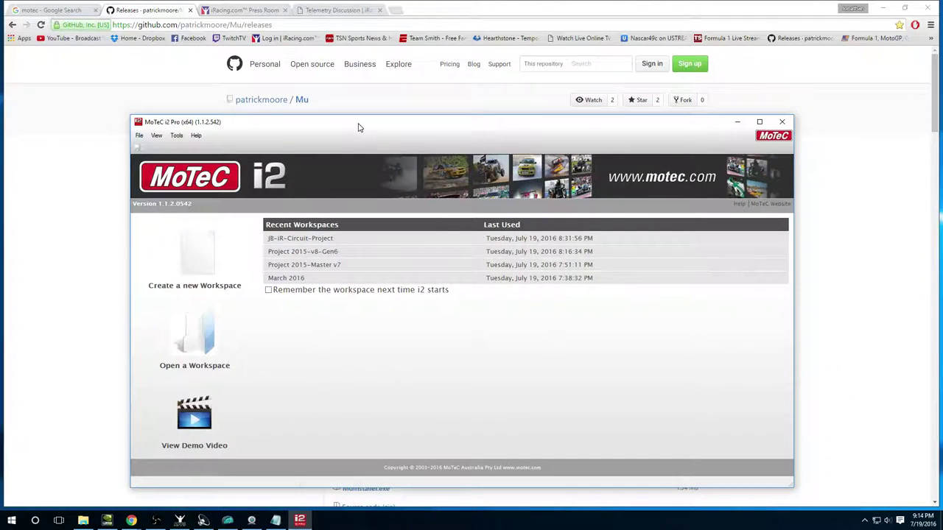
click(330, 10)
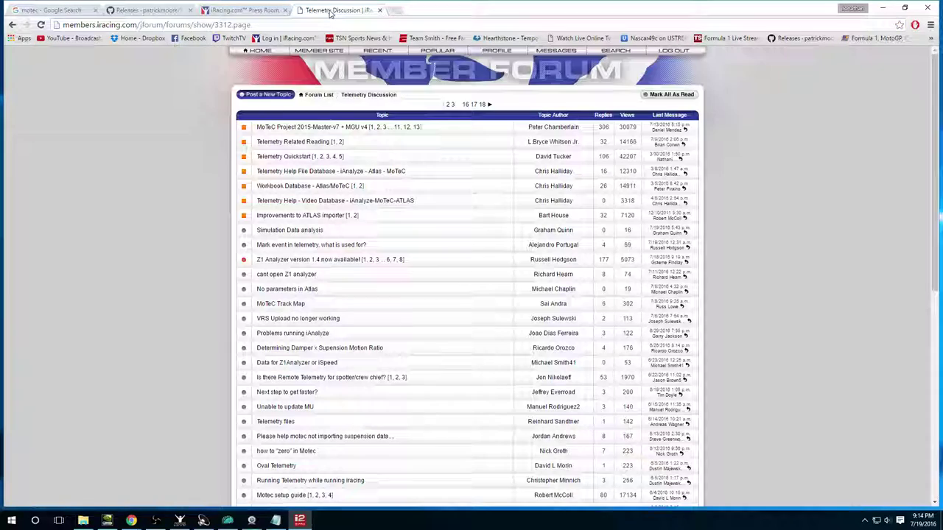
Review the MoTeC Project 2015-Master-v7 thread's download files, then go back to the Telemetry Discussion list.
click(354, 128)
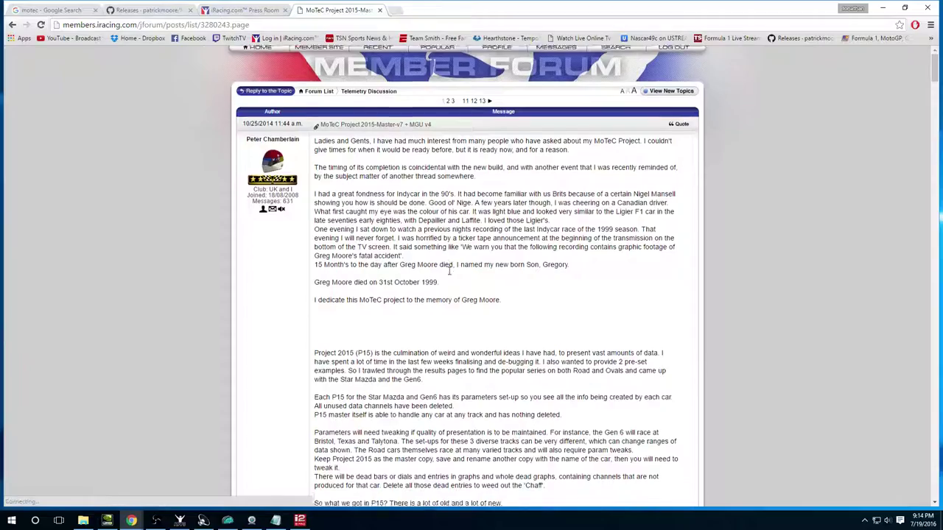
scroll(449, 270, down, 20)
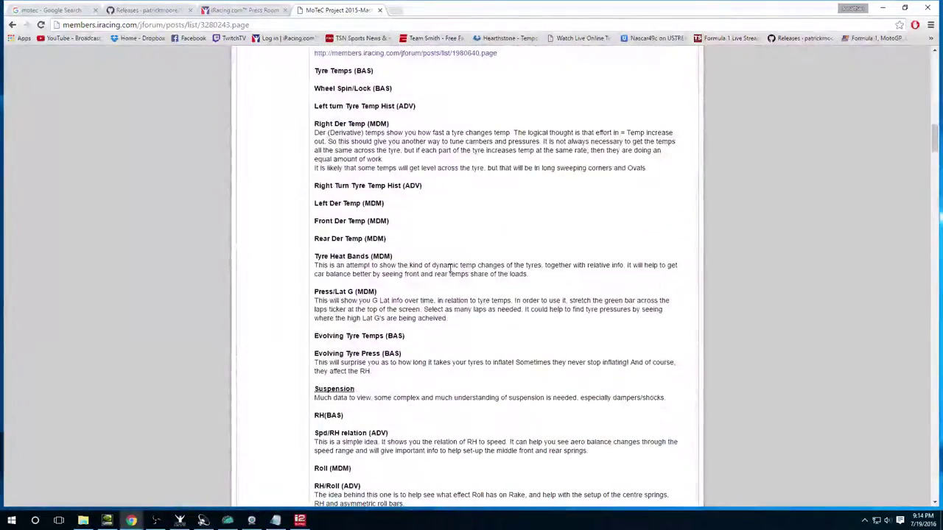
scroll(448, 270, down, 20)
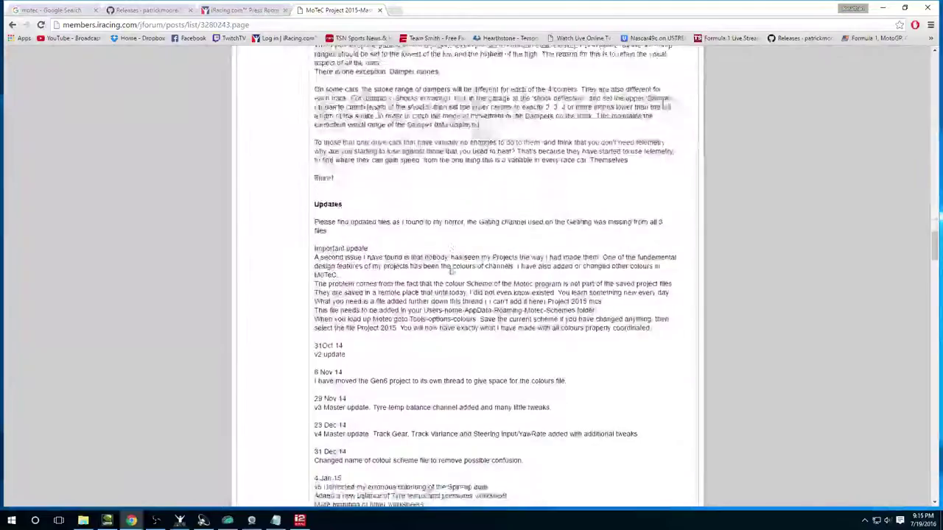
scroll(449, 270, down, 15)
scroll(449, 269, up, 4)
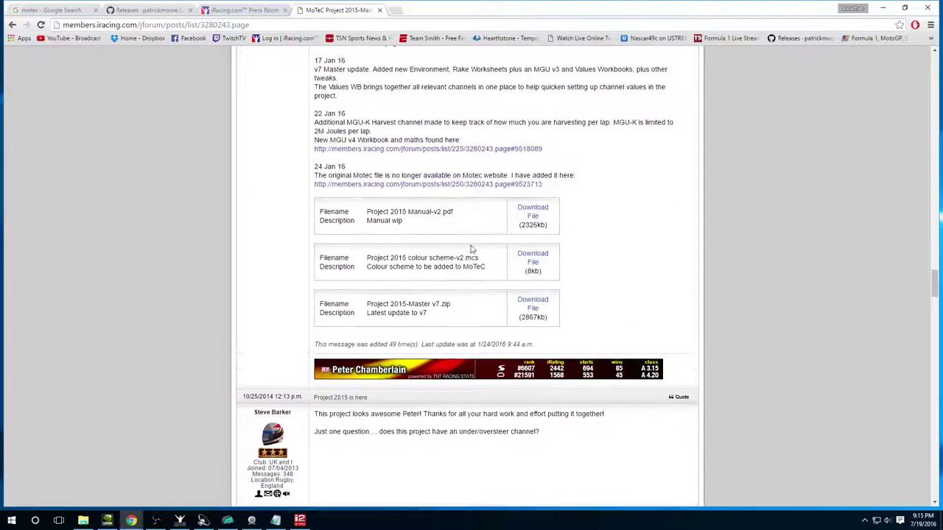
scroll(651, 297, down, 15)
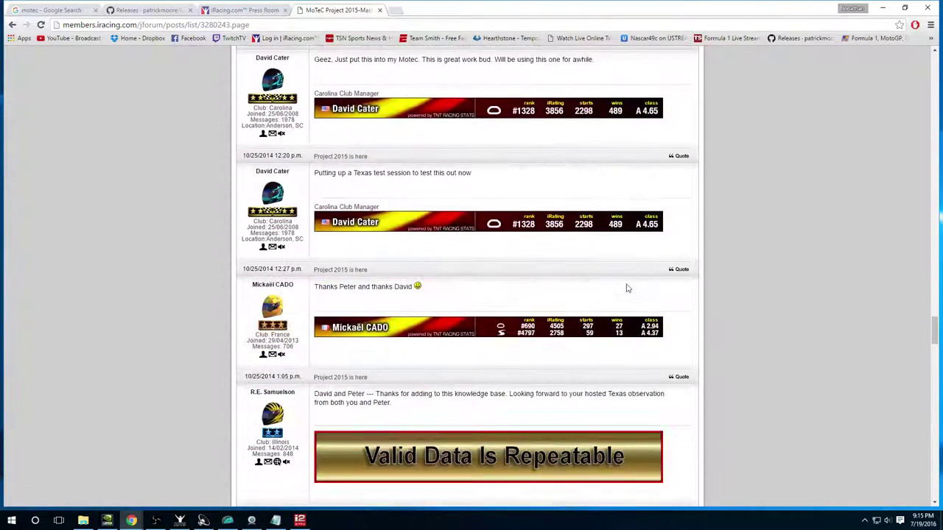
scroll(626, 288, down, 10)
key(alt+Left)
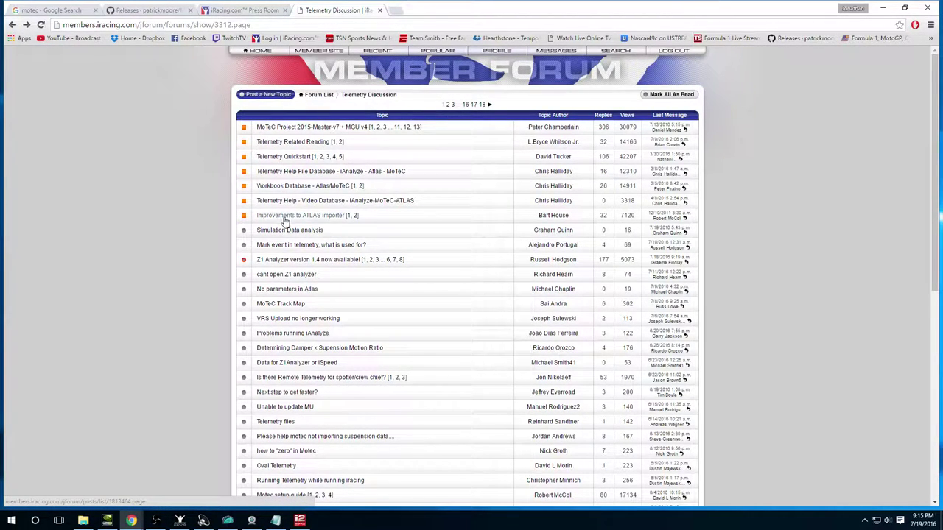
From the Workbook Database - Atlas/MoTeC topic, open the Gen 6 project thread in a new tab.
click(287, 187)
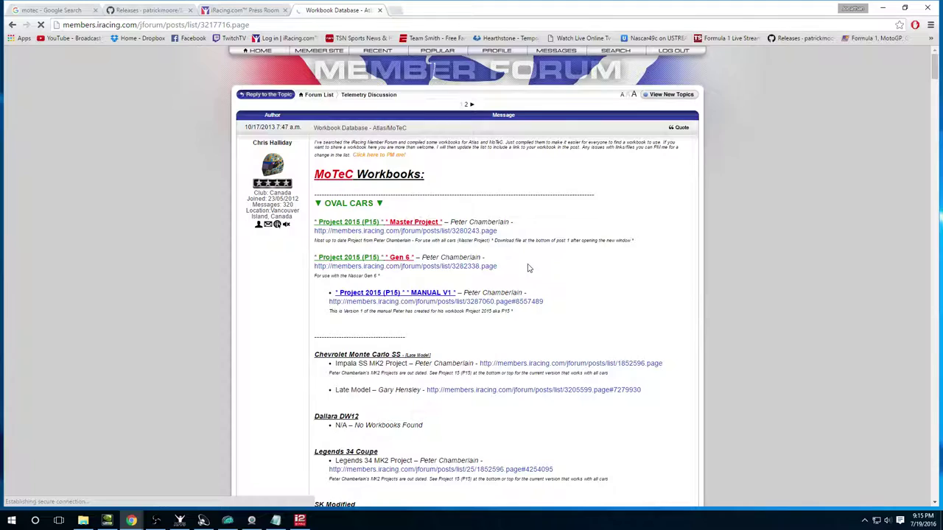
scroll(528, 267, down, 1)
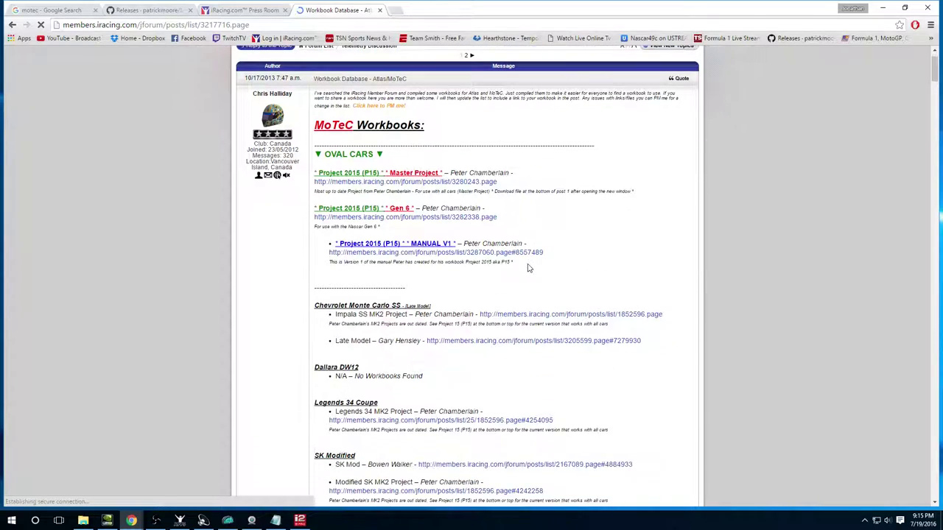
right_click(426, 218)
click(434, 225)
click(413, 14)
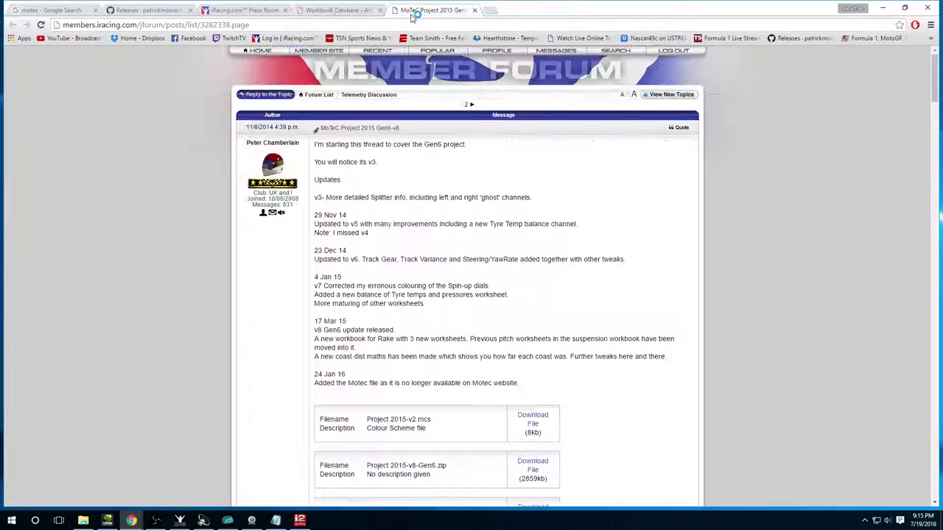
scroll(548, 286, down, 1)
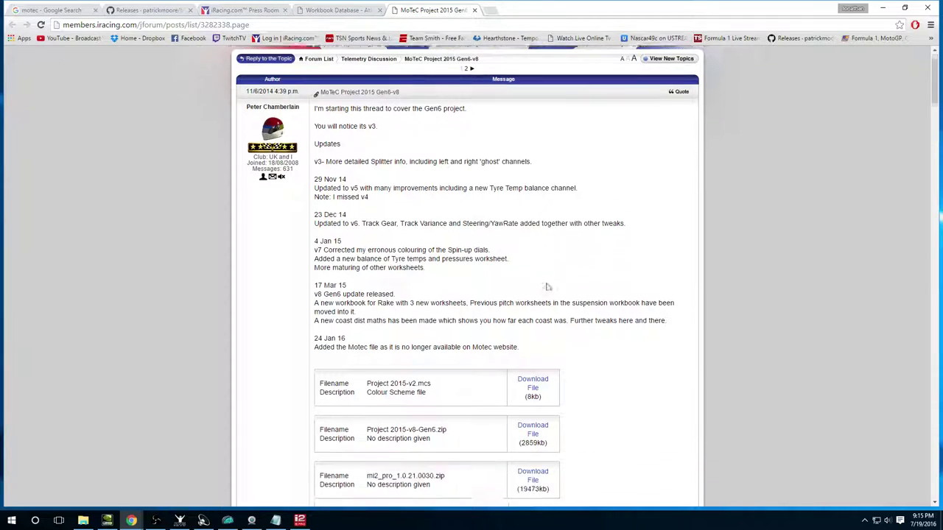
scroll(547, 287, down, 1)
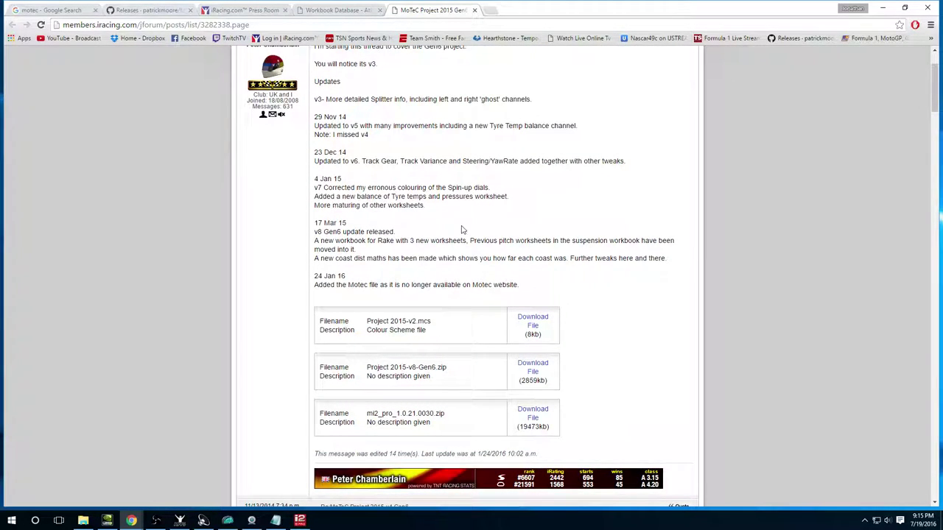
scroll(462, 231, up, 1)
scroll(536, 342, down, 2)
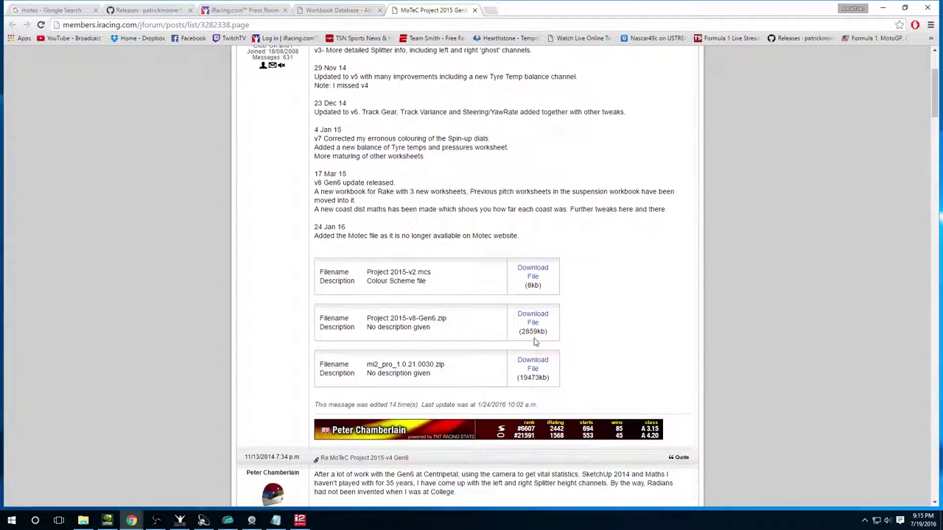
scroll(465, 231, up, 2)
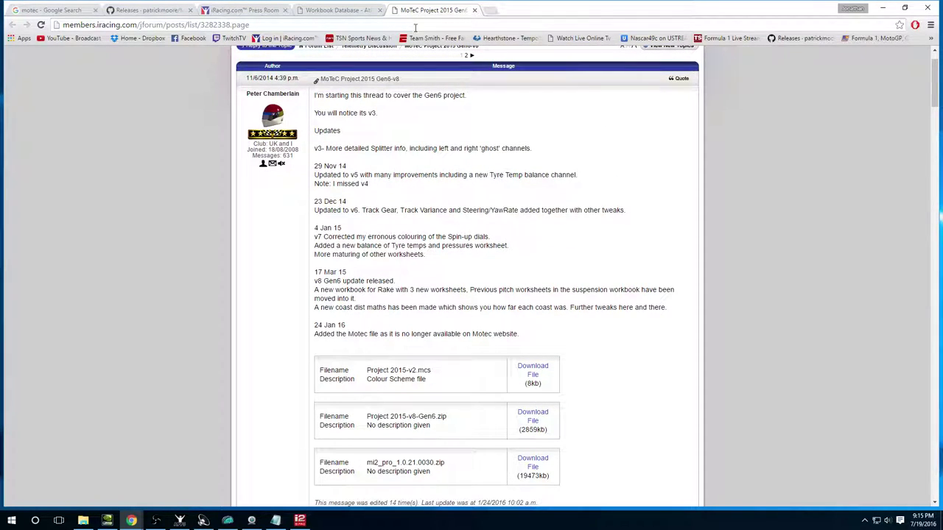
Revisit the Workbook Database topic, then locate the Project 2015-v8-Gen6.zip download in the Gen6 thread.
click(316, 9)
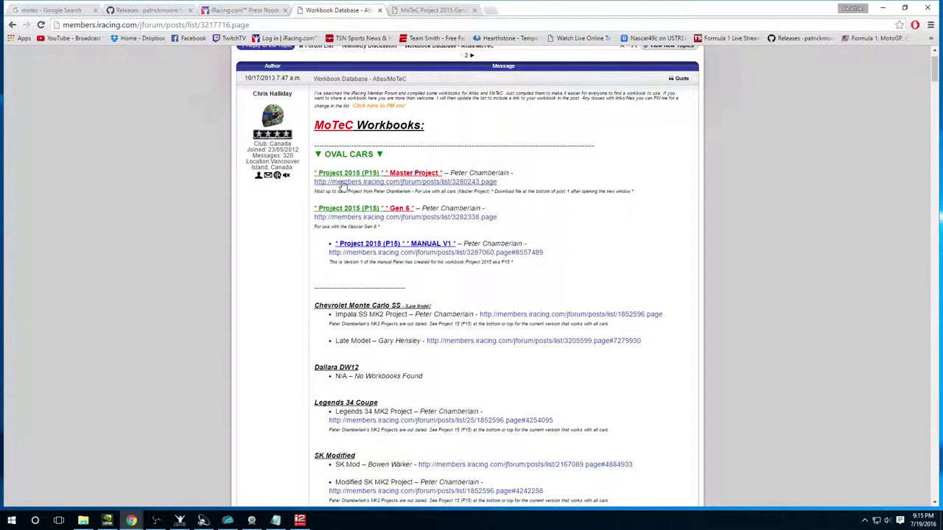
key(alt+Left)
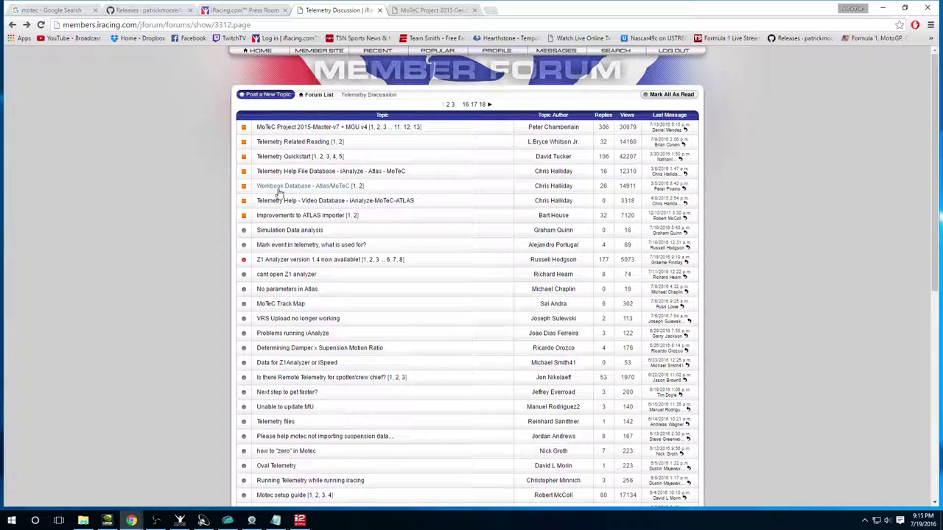
click(329, 189)
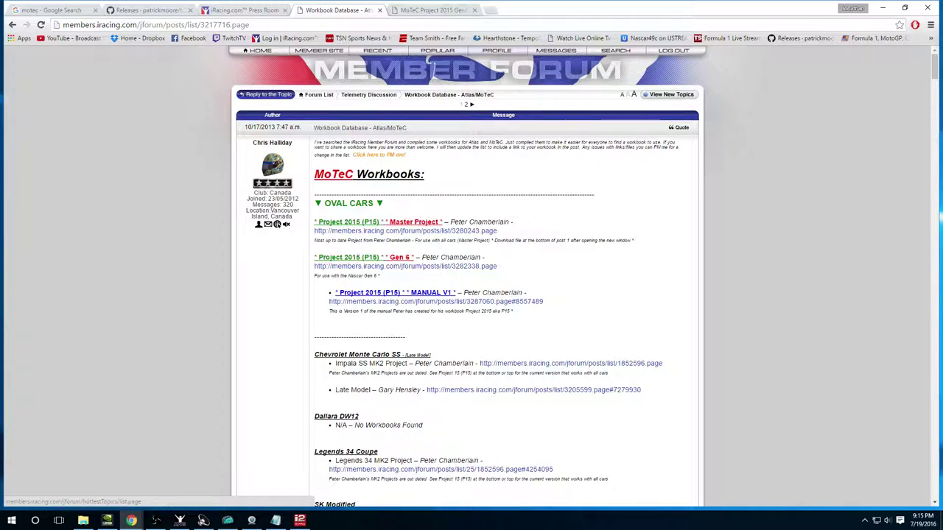
click(410, 8)
scroll(549, 335, down, 3)
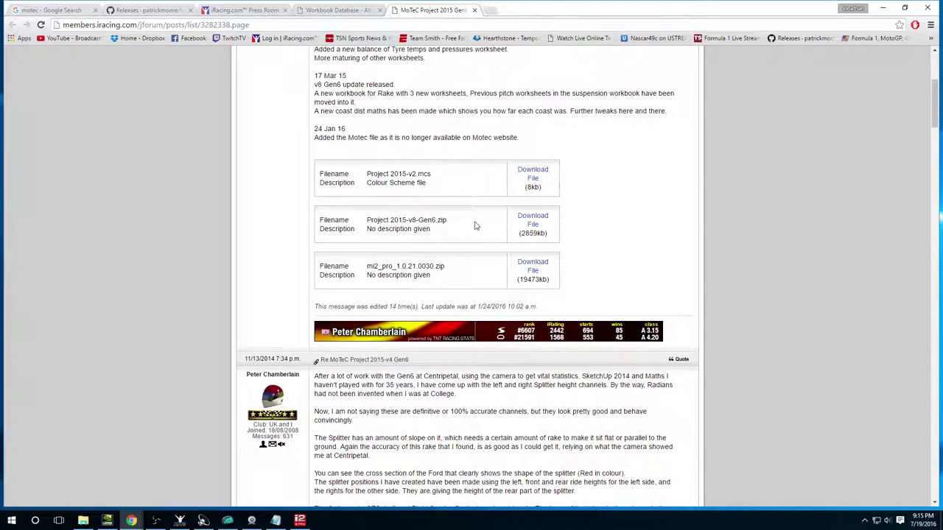
triple_click(366, 219)
click(578, 220)
In MoTeC i2 Pro, open File > Workspace > Open Workspace.
click(300, 521)
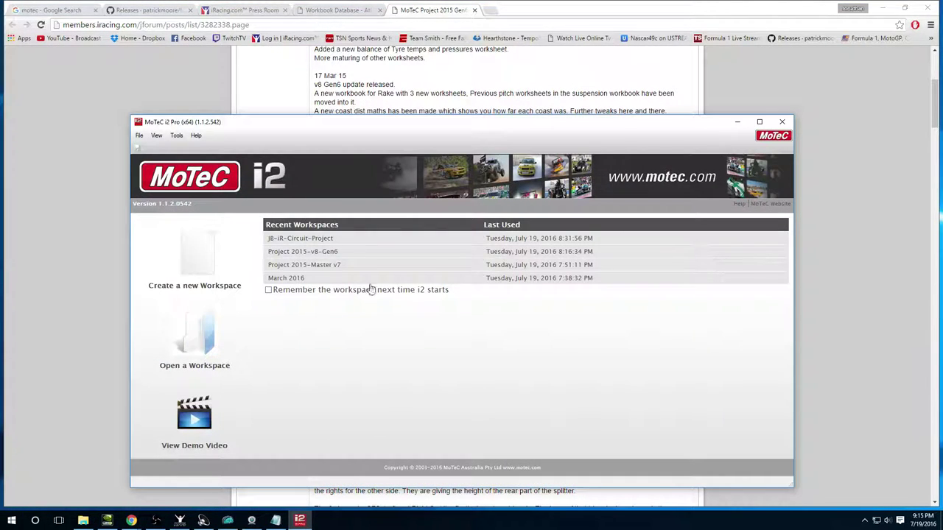
click(139, 136)
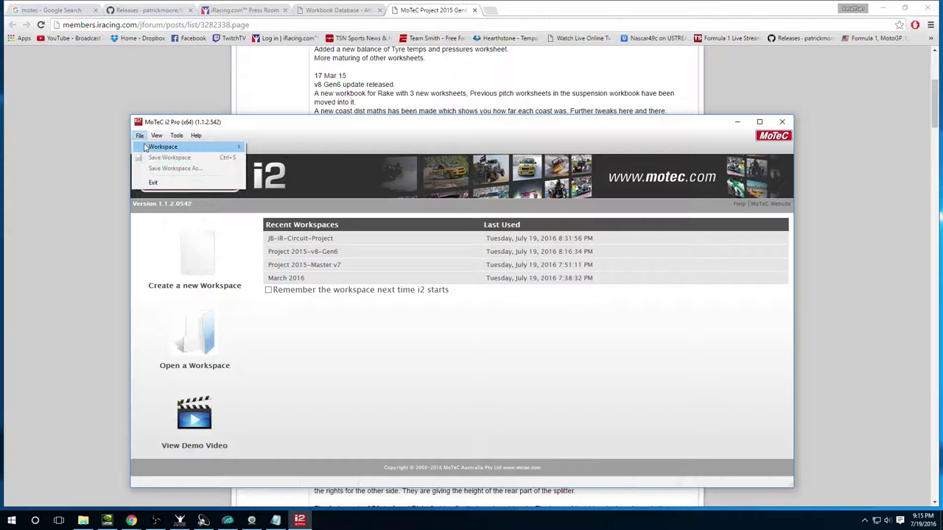
mouse_move(187, 150)
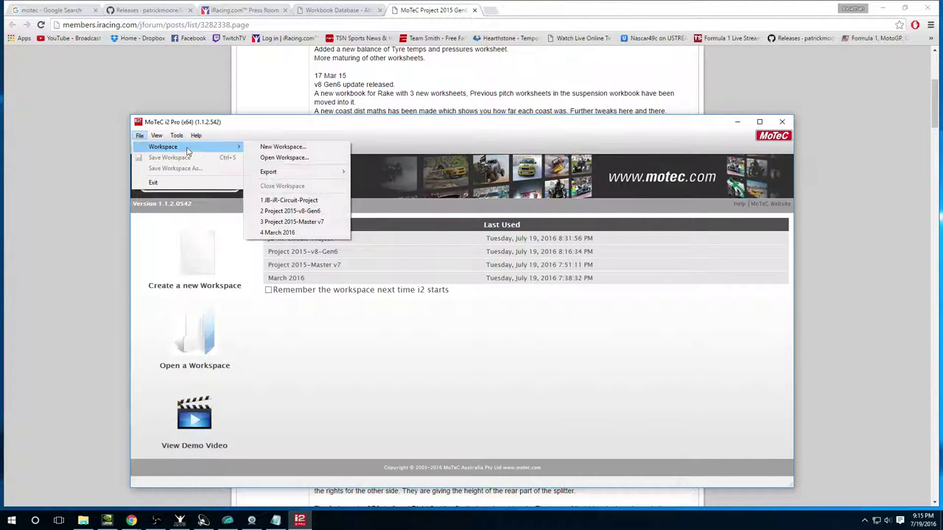
click(316, 158)
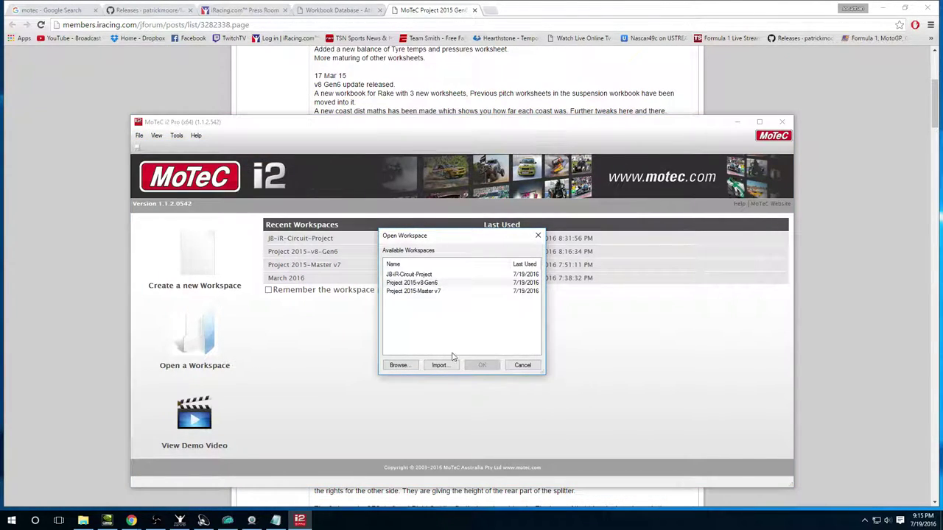
click(397, 365)
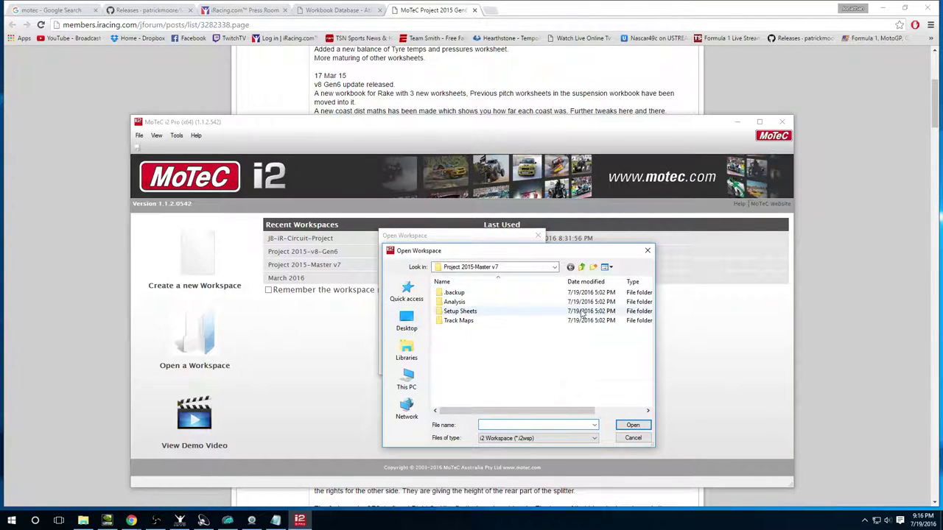
click(581, 268)
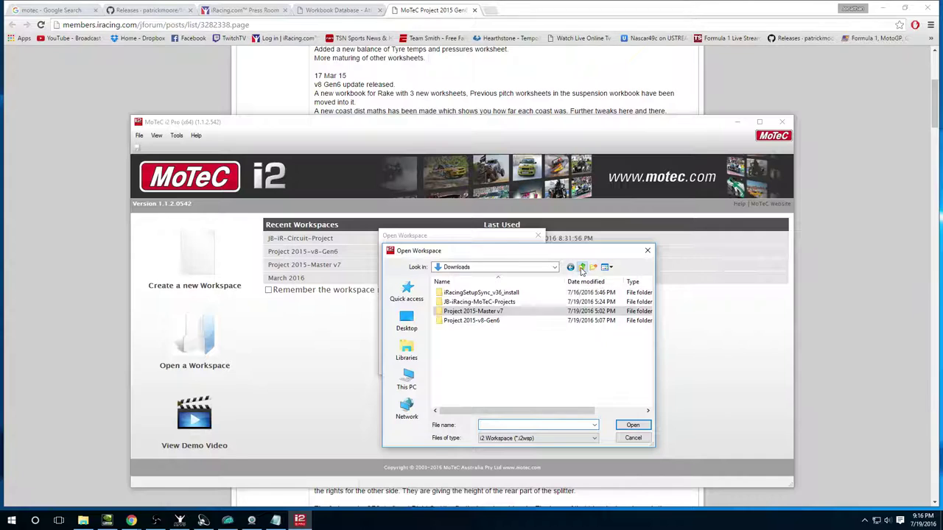
click(581, 267)
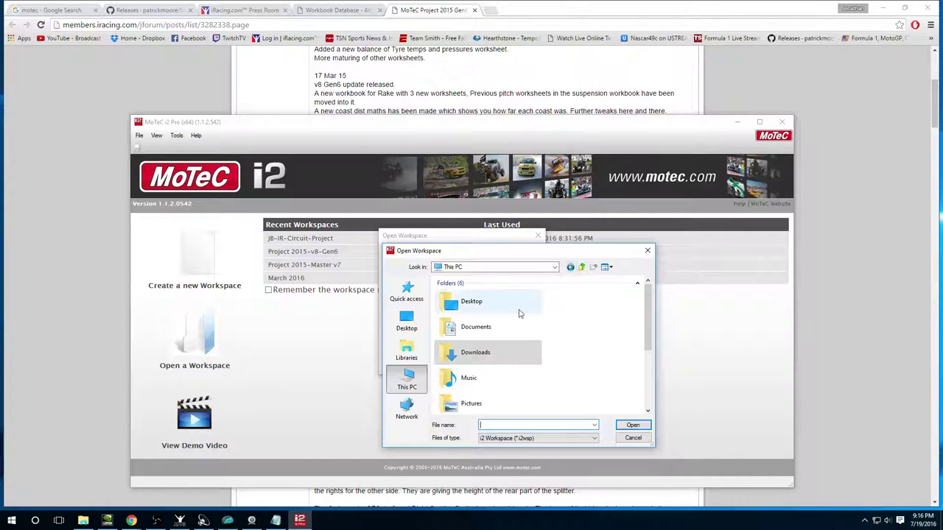
double_click(486, 352)
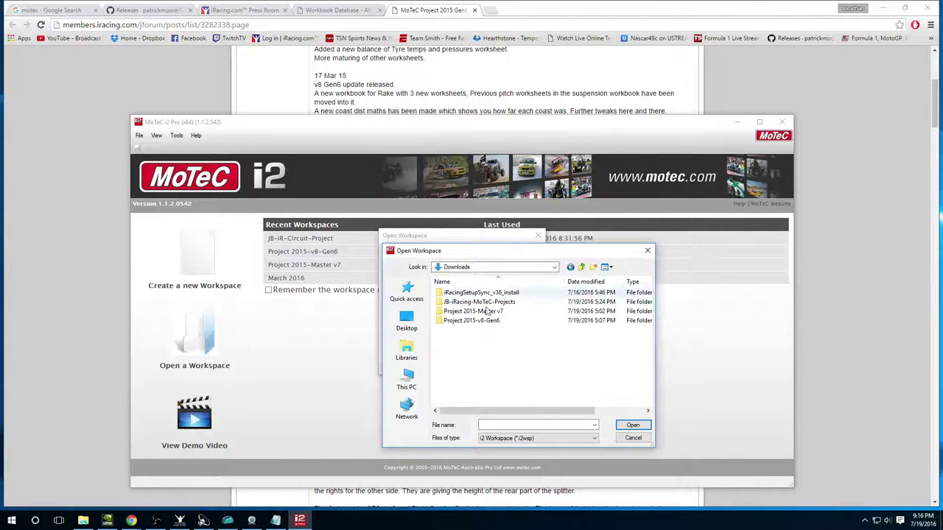
double_click(480, 321)
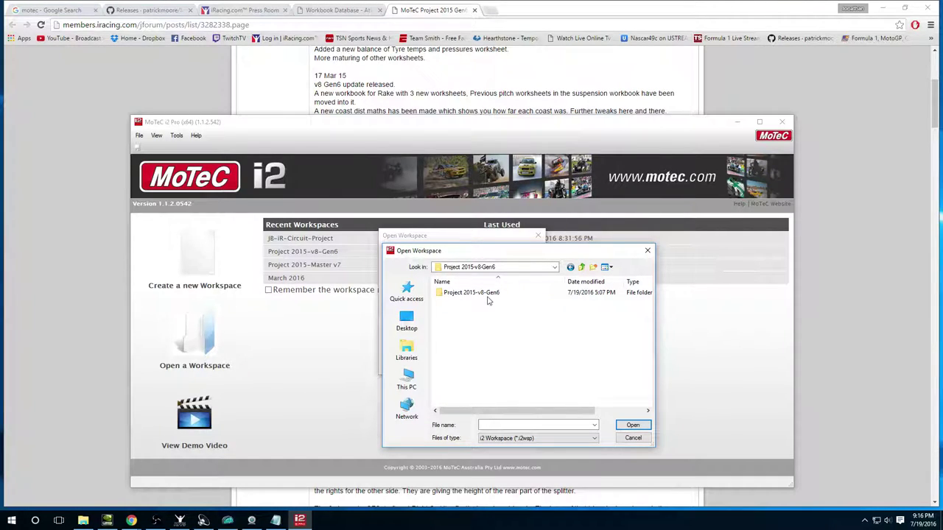
double_click(482, 293)
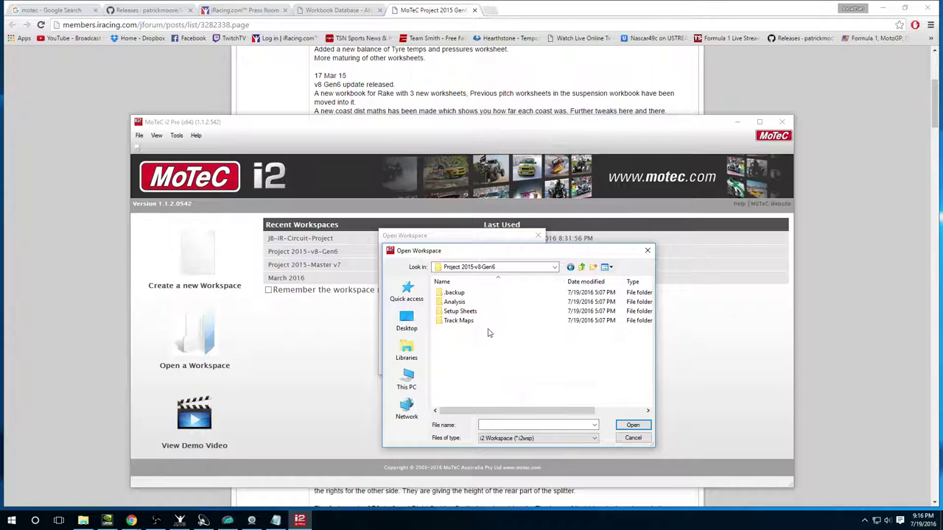
double_click(480, 321)
key(BackSpace)
double_click(461, 320)
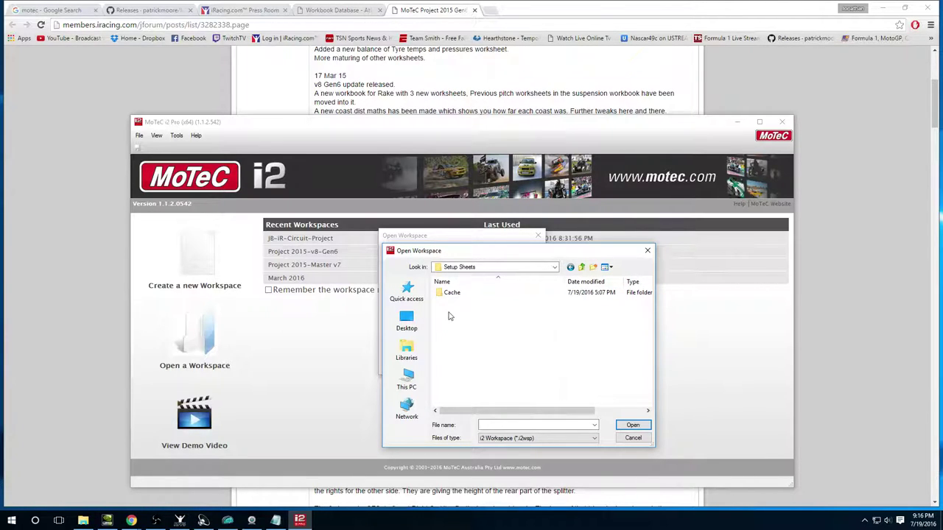
key(BackSpace)
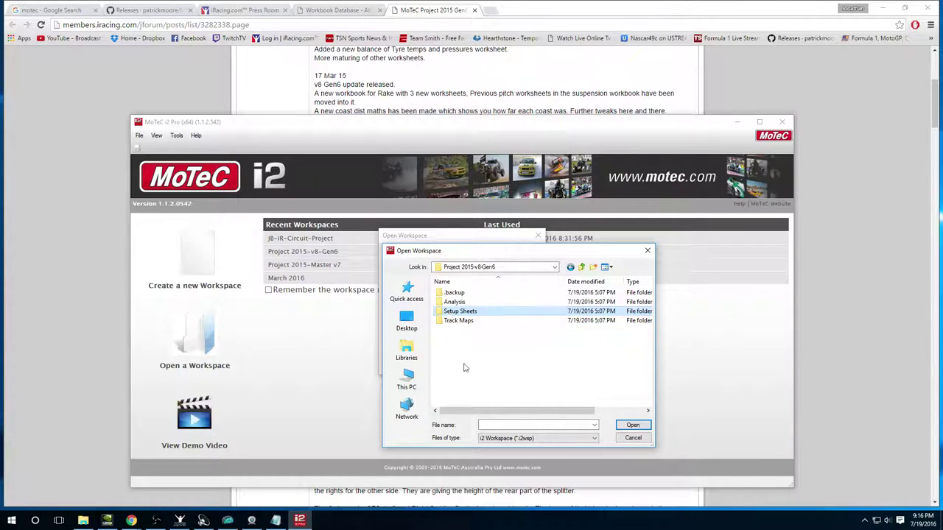
click(510, 438)
click(507, 446)
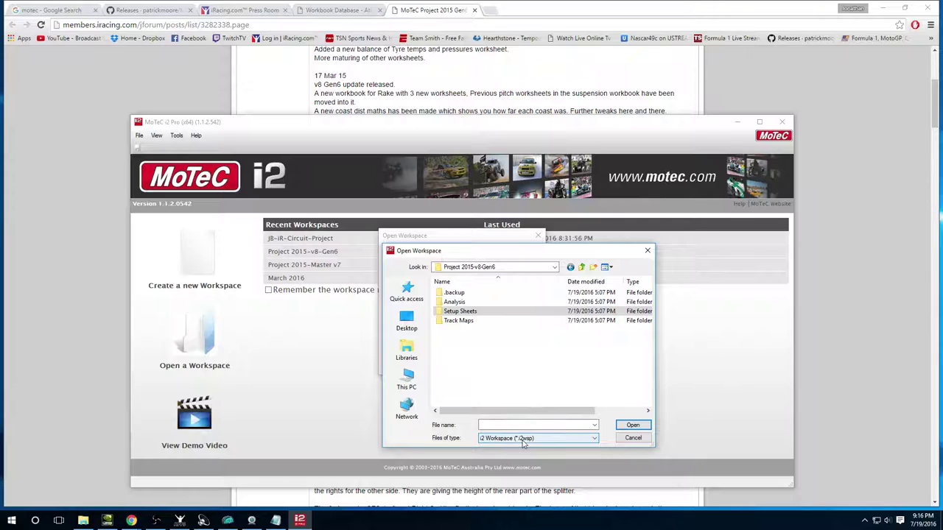
click(523, 442)
click(514, 440)
click(516, 441)
click(516, 447)
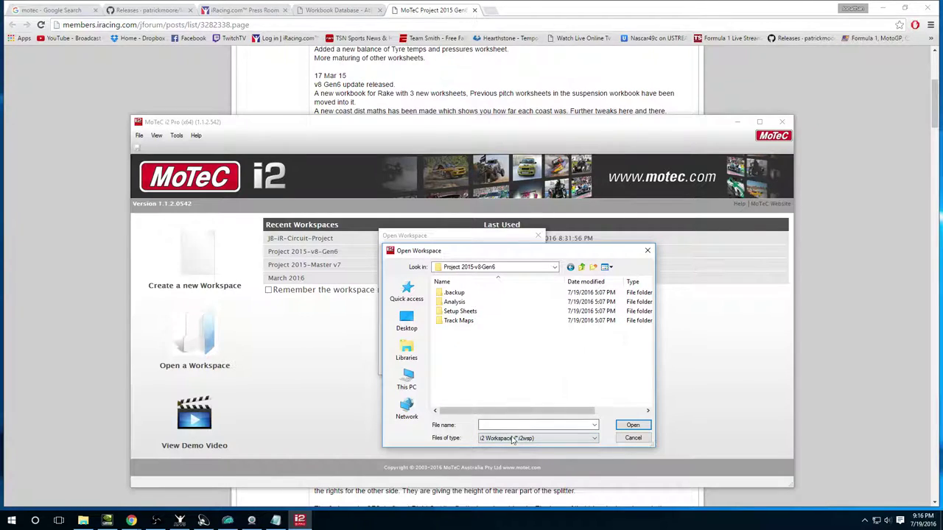
click(513, 439)
Restart the workspace import, keeping the i2 Workspace file type filter.
click(511, 448)
click(633, 437)
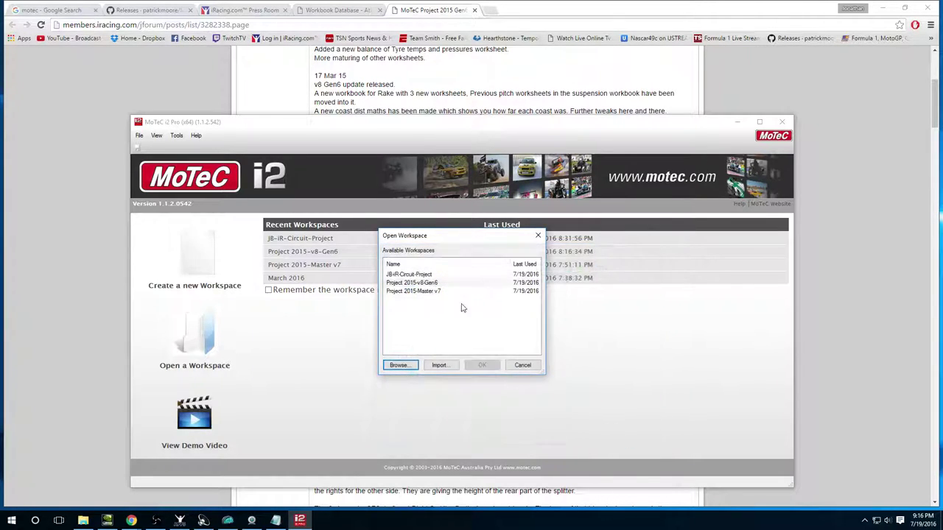
click(438, 364)
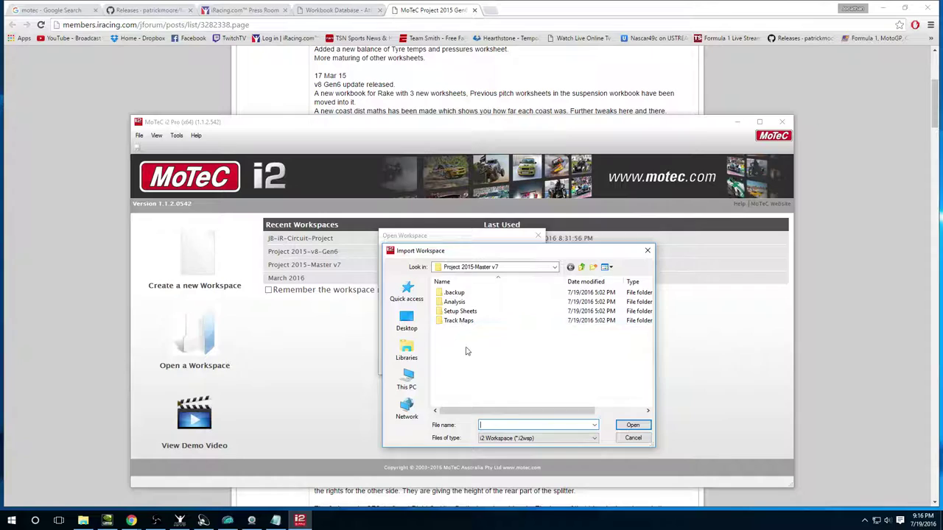
click(510, 438)
click(506, 447)
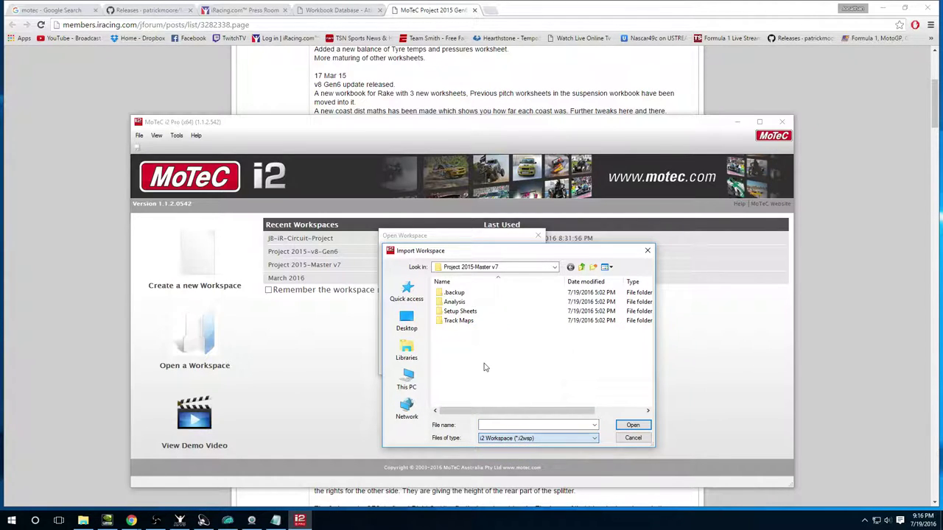
Switch Files of type to i2 1.0 Project, select Project.mtcprj, then cancel the import.
drag(511, 247, 500, 221)
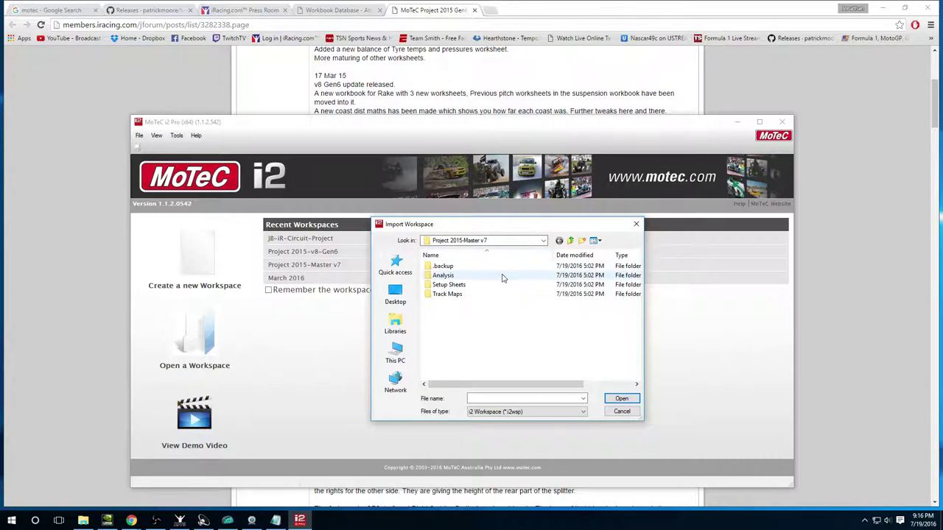
click(515, 412)
click(515, 418)
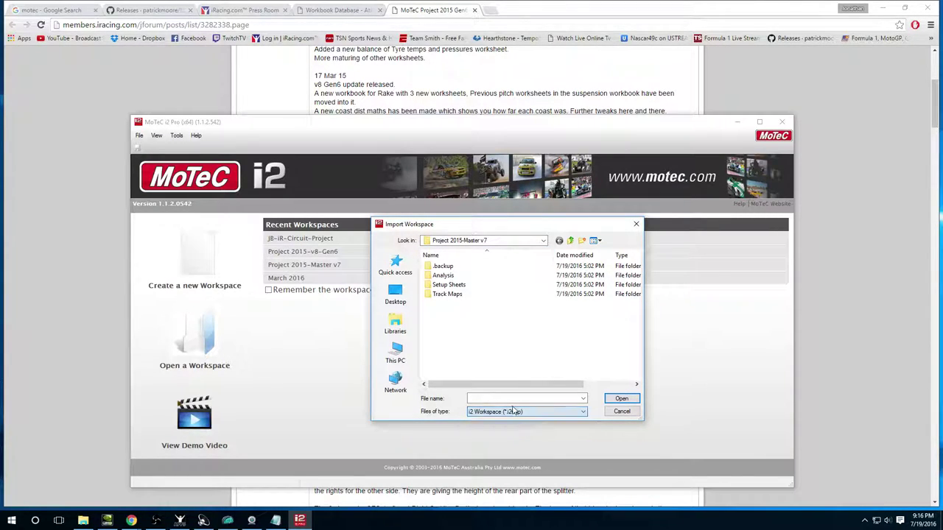
click(484, 412)
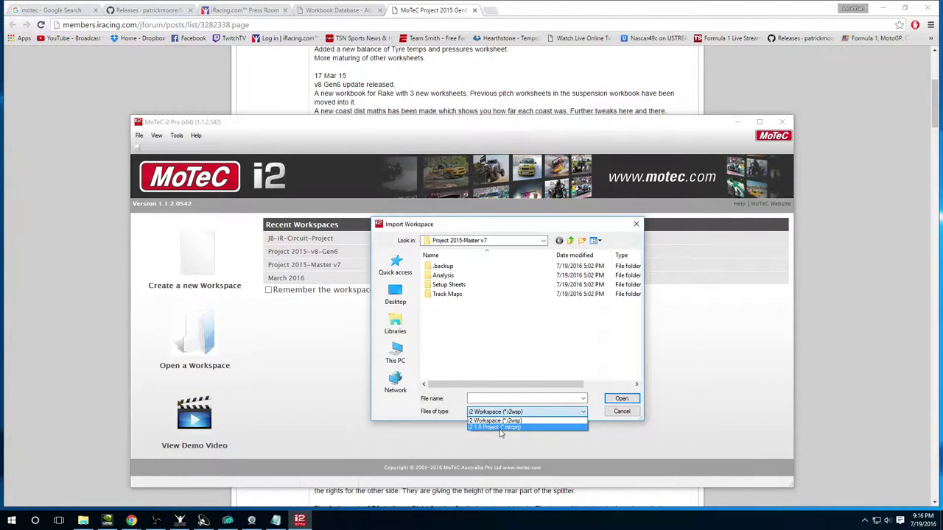
click(499, 430)
click(444, 305)
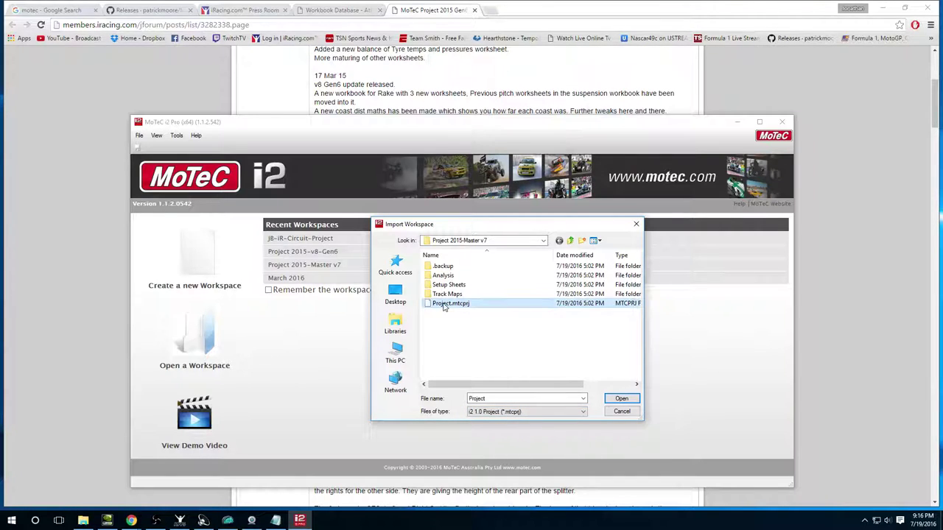
click(622, 413)
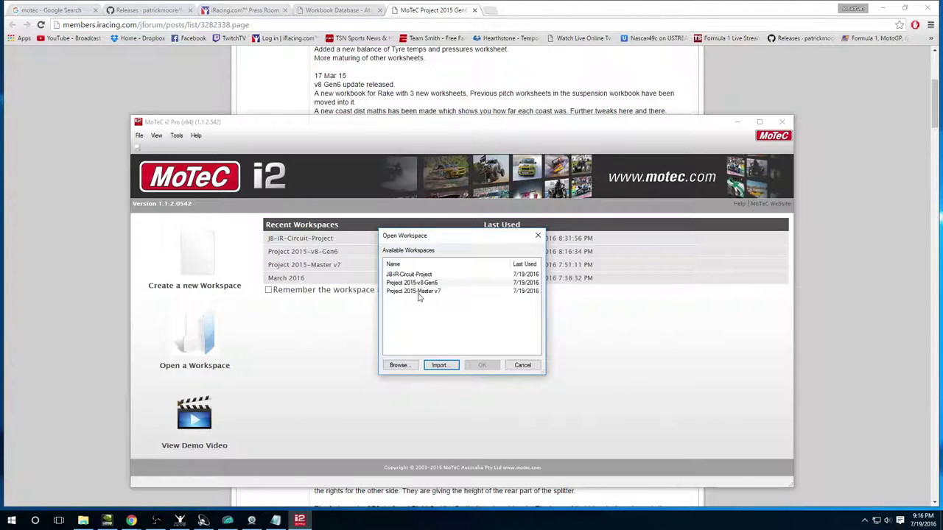
Open the Project 2015-v8-Gen6 workspace, raise the window, and briefly check the exporter before returning.
click(423, 283)
click(481, 365)
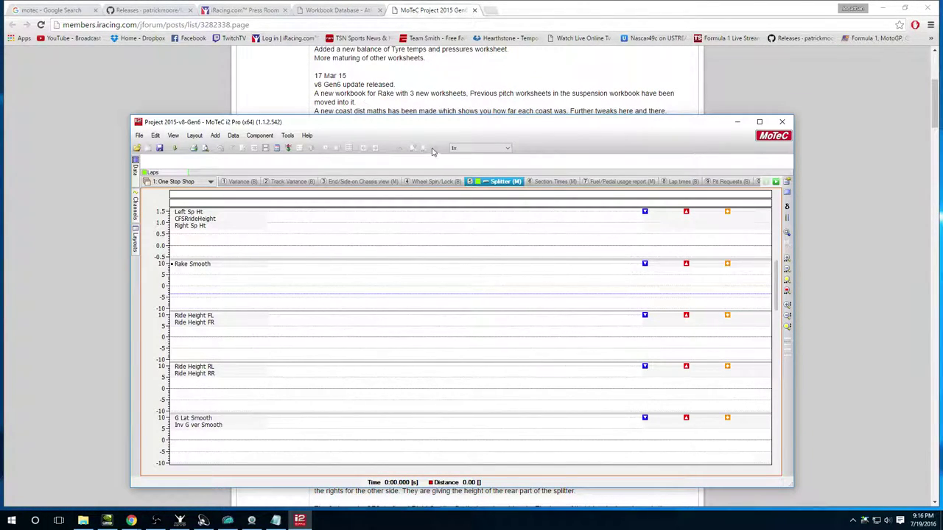
drag(413, 130, 419, 82)
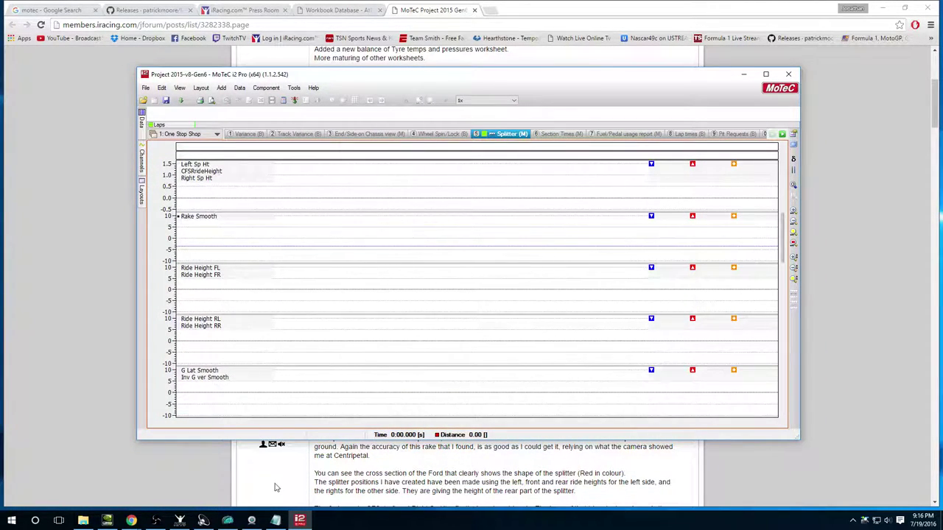
click(227, 521)
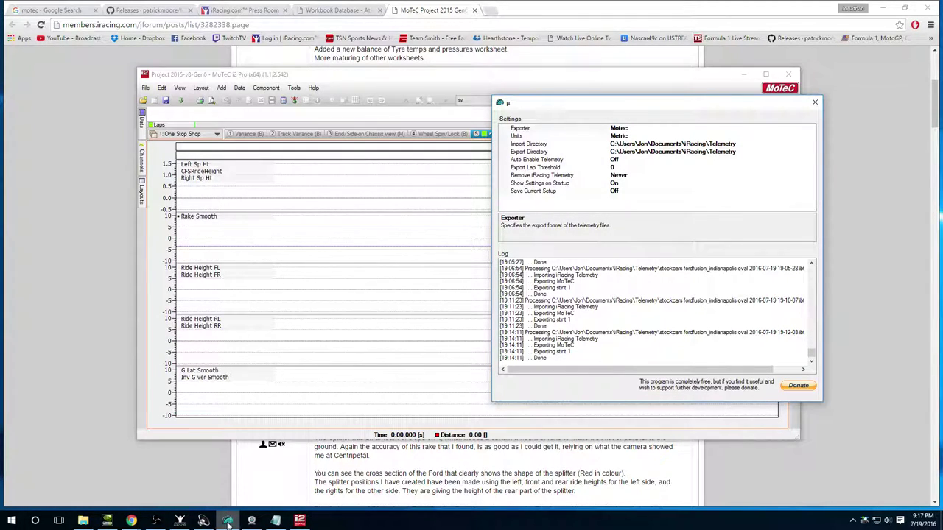
click(227, 521)
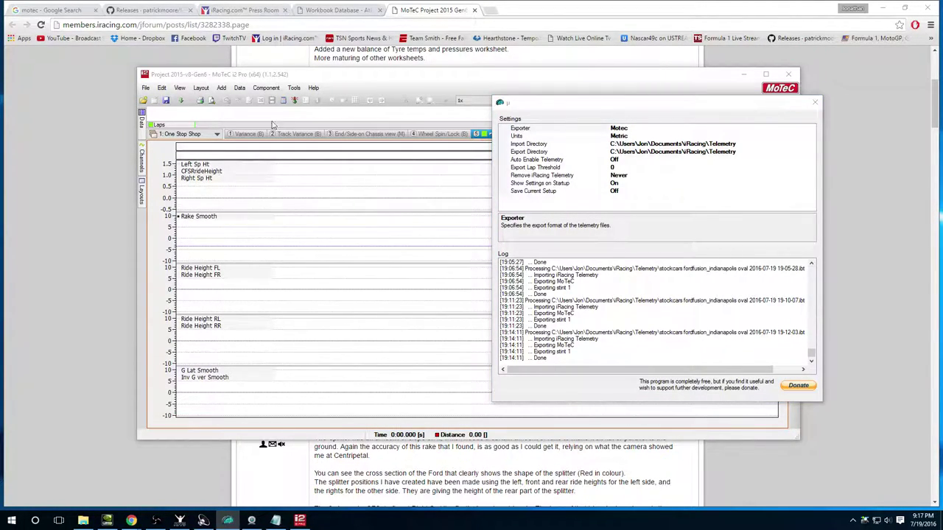
click(344, 81)
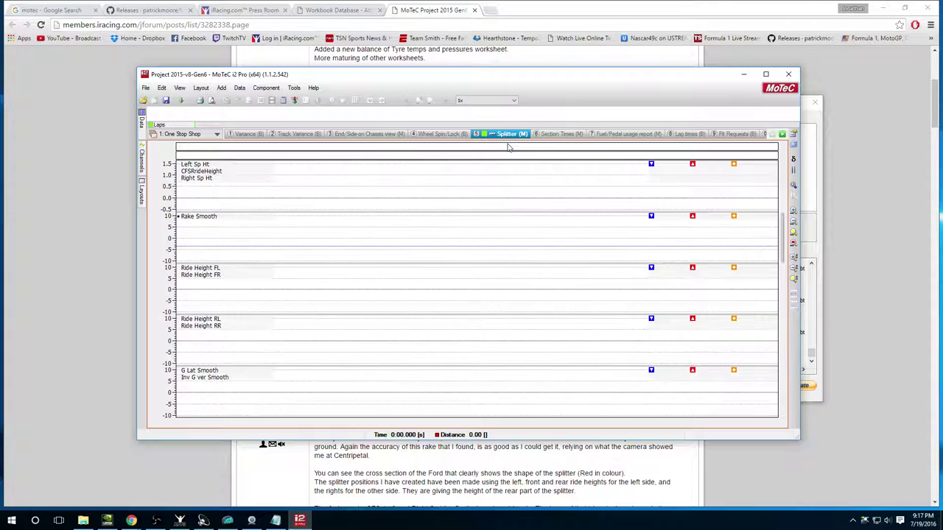
Load the 7:55:25 PM Indianapolis oval log from Open Log File(s) and reposition the MoTeC window.
click(143, 101)
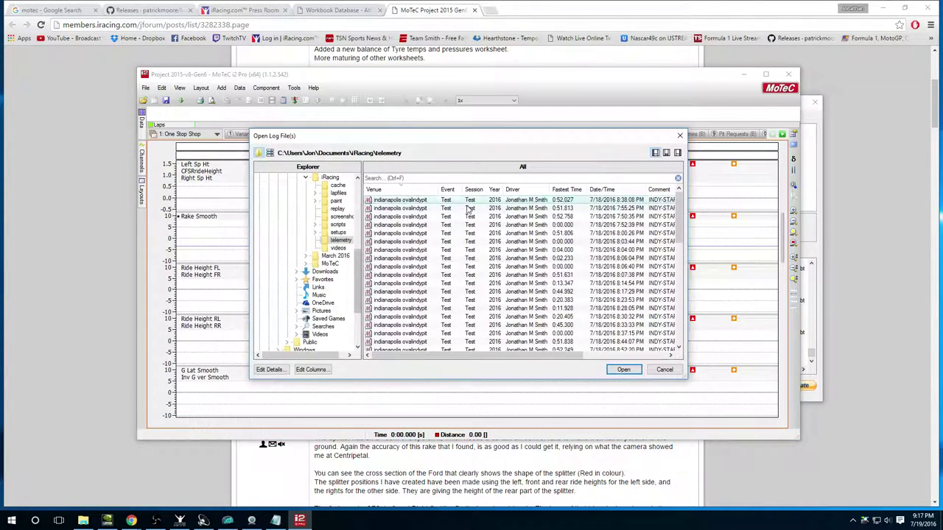
double_click(467, 209)
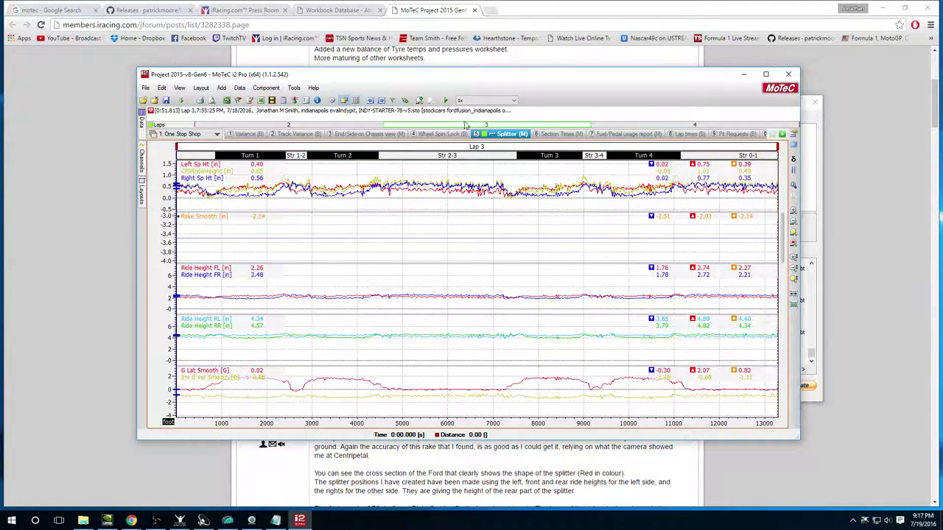
drag(410, 80, 411, 86)
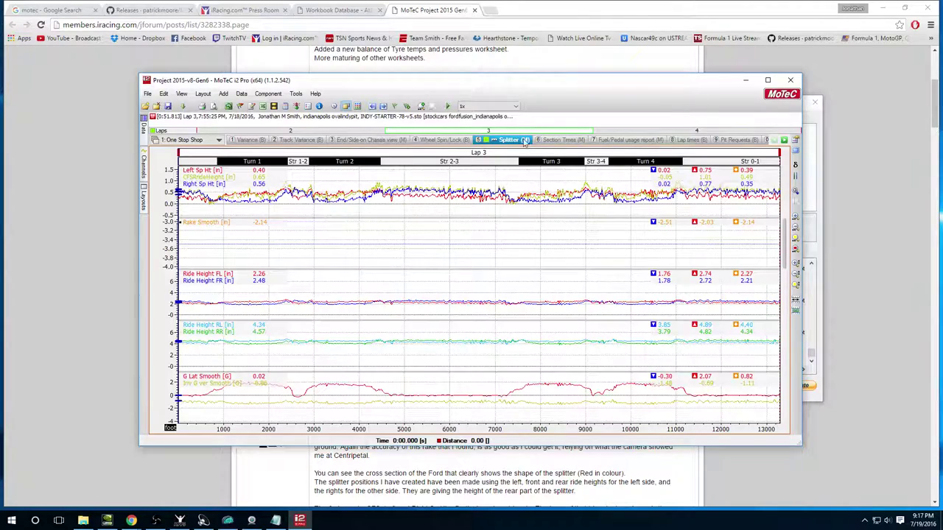
mouse_move(485, 85)
mouse_down()
mouse_move(575, 196)
mouse_move(452, 69)
mouse_move(502, 90)
mouse_up()
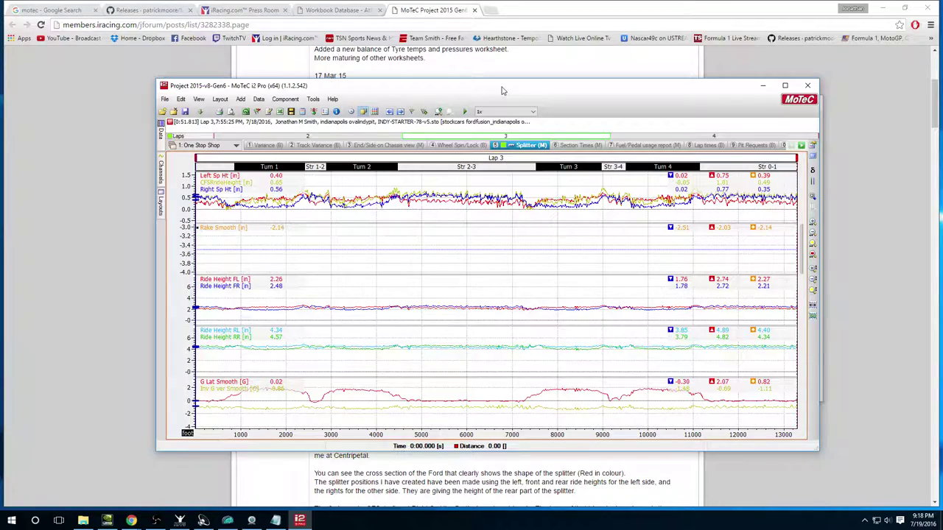
mouse_move(502, 90)
mouse_down()
mouse_move(436, 69)
mouse_move(505, 72)
mouse_move(519, 96)
mouse_move(512, 99)
mouse_up()
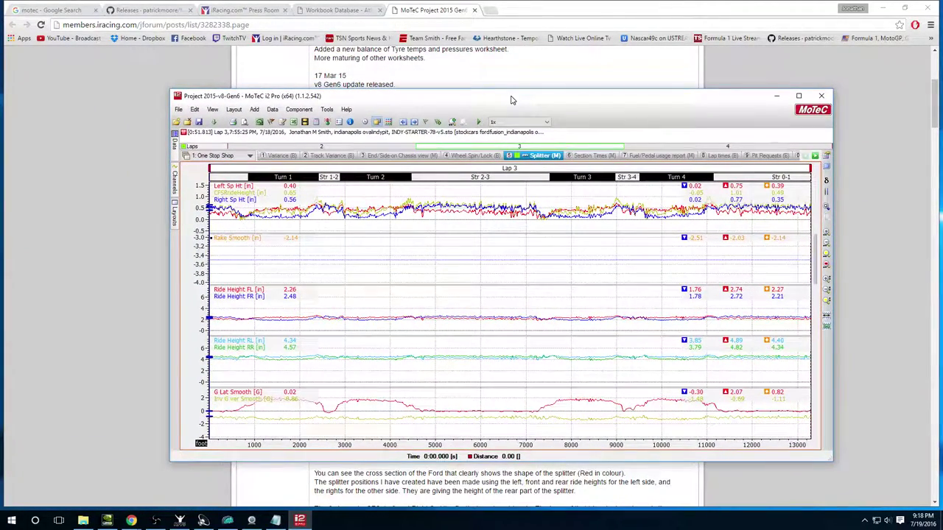
mouse_move(410, 94)
mouse_down()
mouse_move(425, 97)
mouse_move(406, 99)
mouse_move(405, 85)
mouse_up()
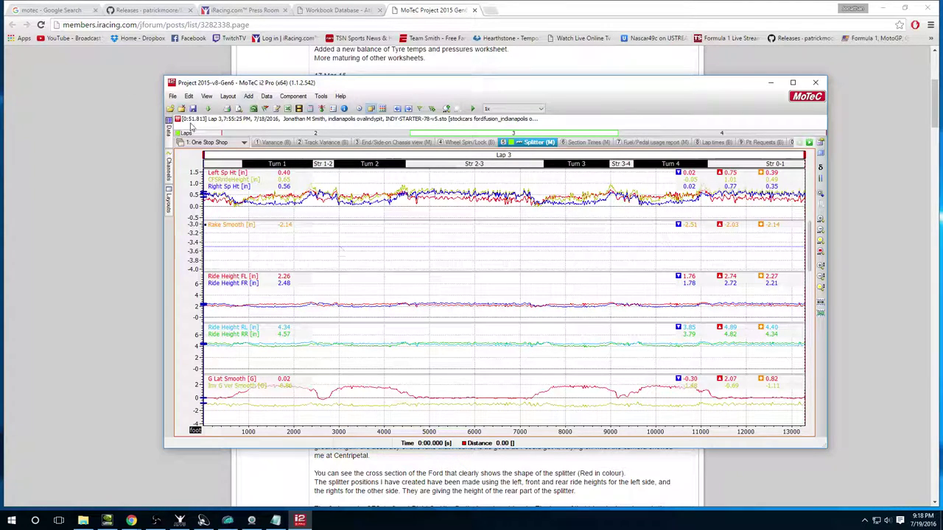
click(170, 109)
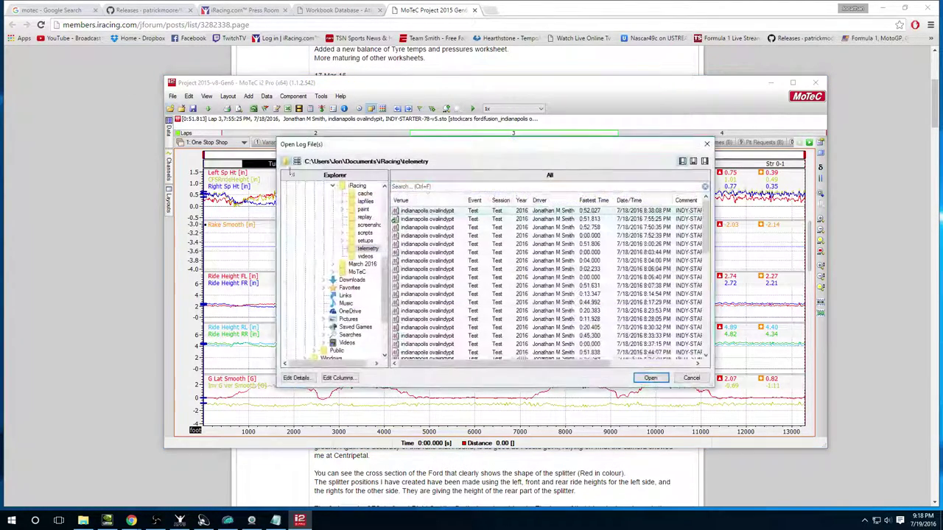
drag(384, 295, 384, 244)
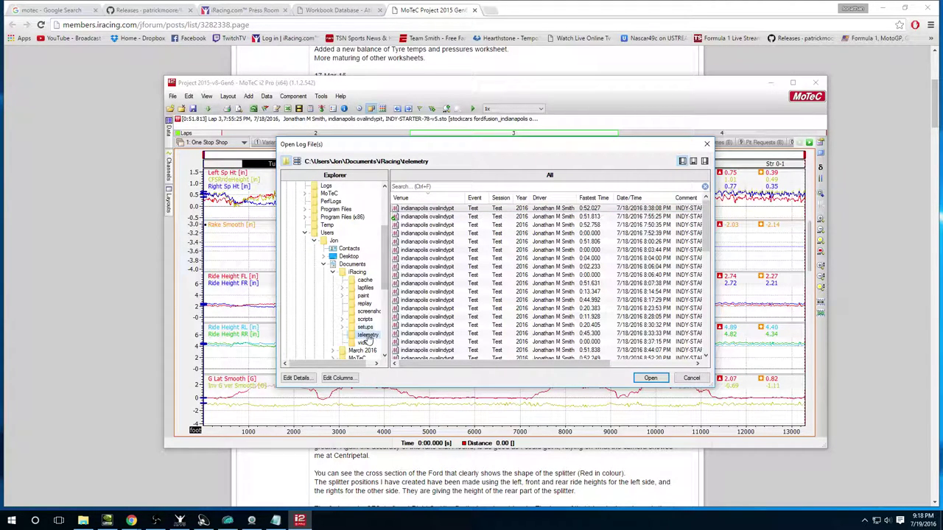
click(690, 377)
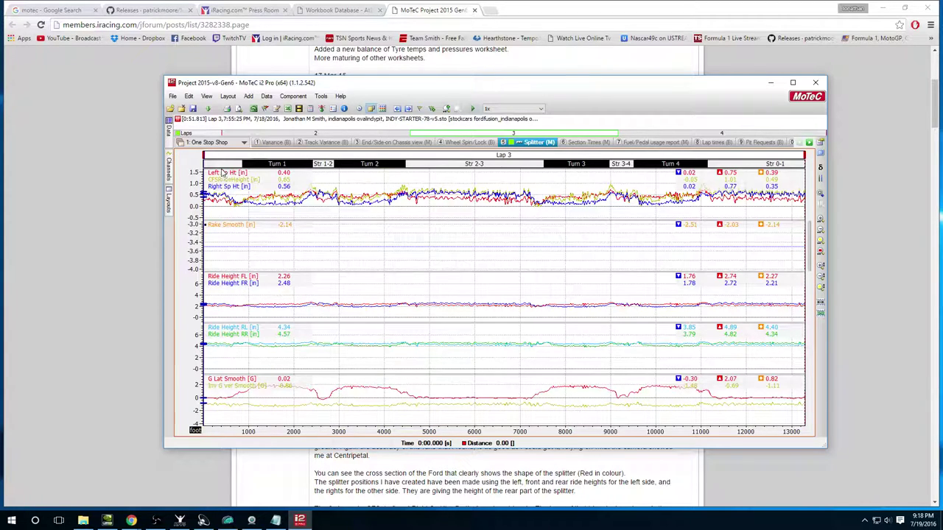
Play Lap 3 back across the Splitter traces, pause once, then resume playback.
click(472, 108)
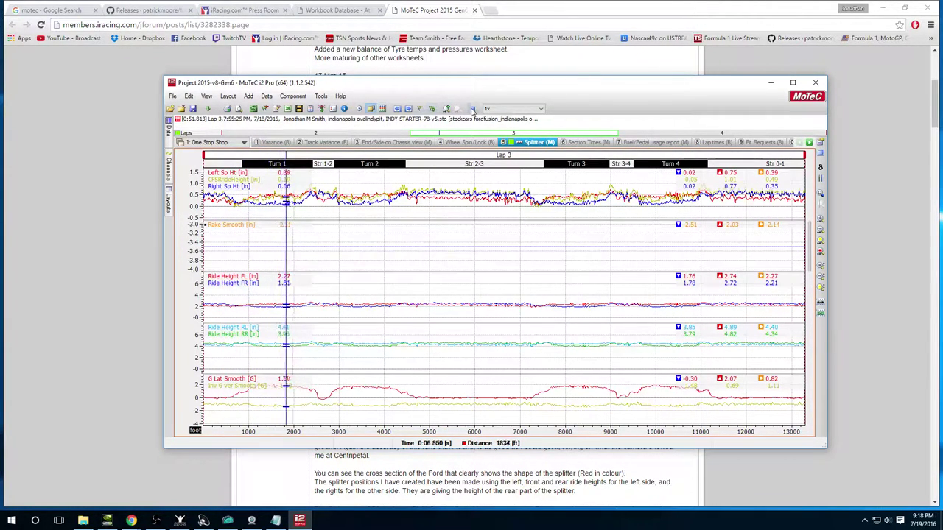
click(473, 109)
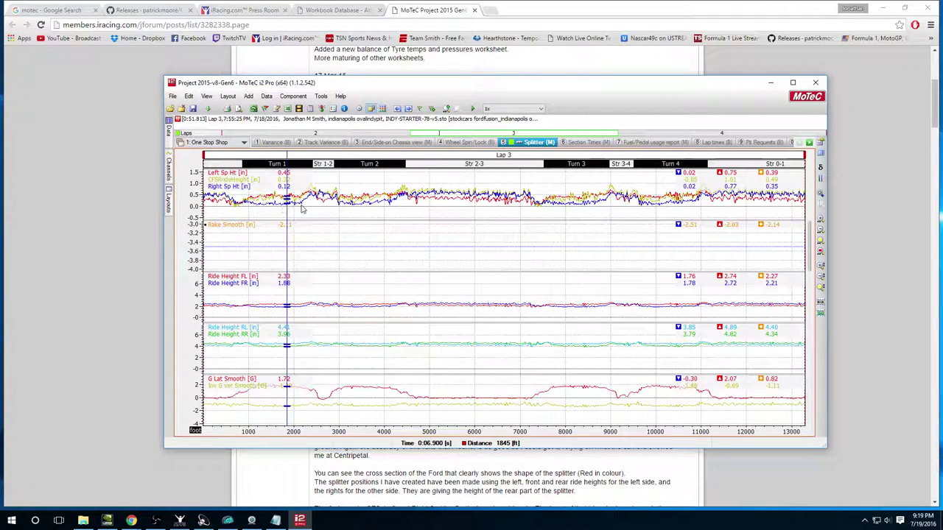
click(473, 109)
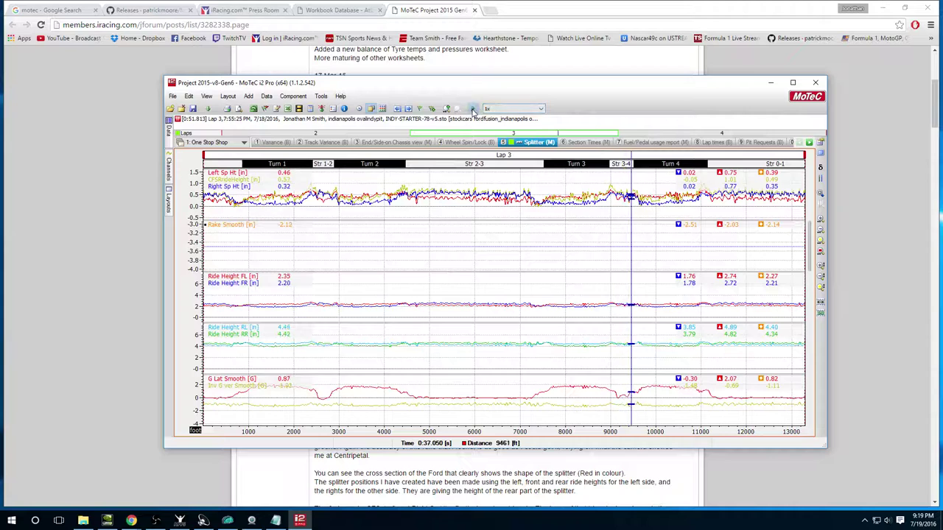
click(472, 109)
mouse_move(637, 210)
mouse_down()
mouse_move(773, 184)
mouse_move(631, 190)
mouse_up()
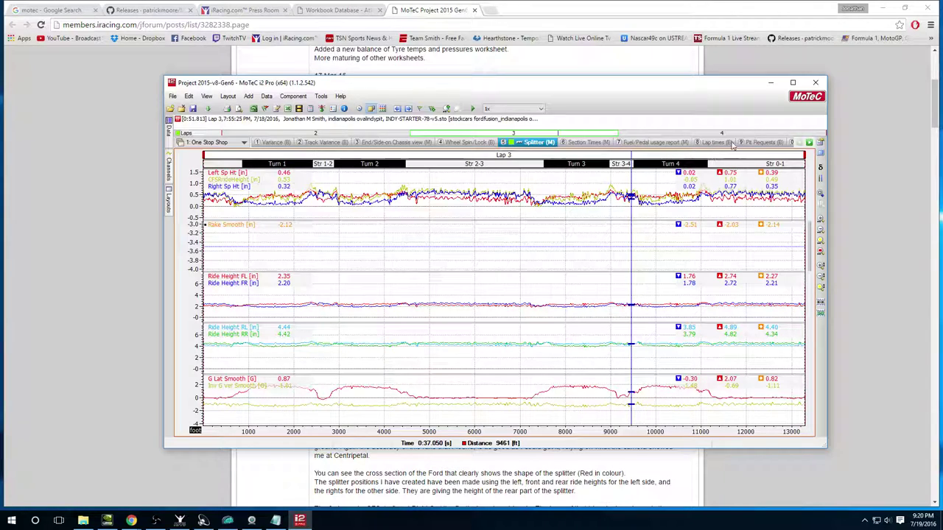
click(809, 142)
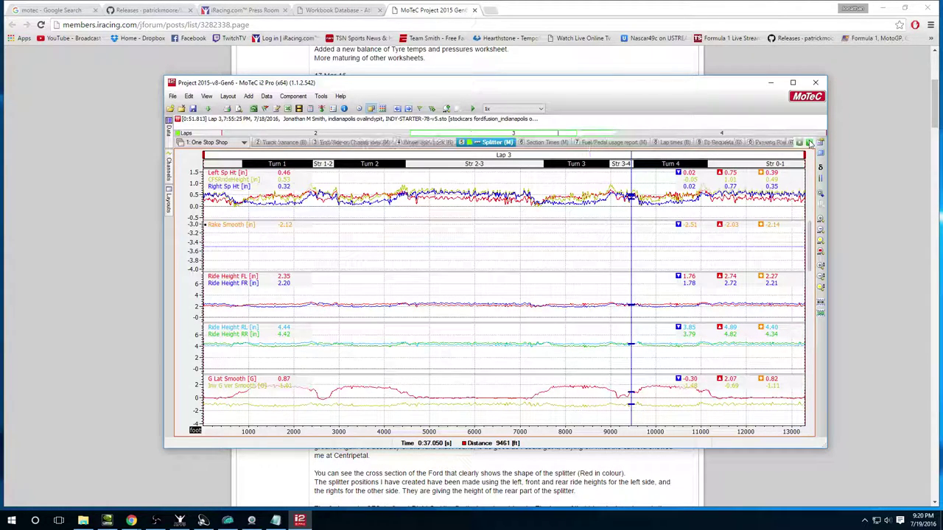
click(800, 143)
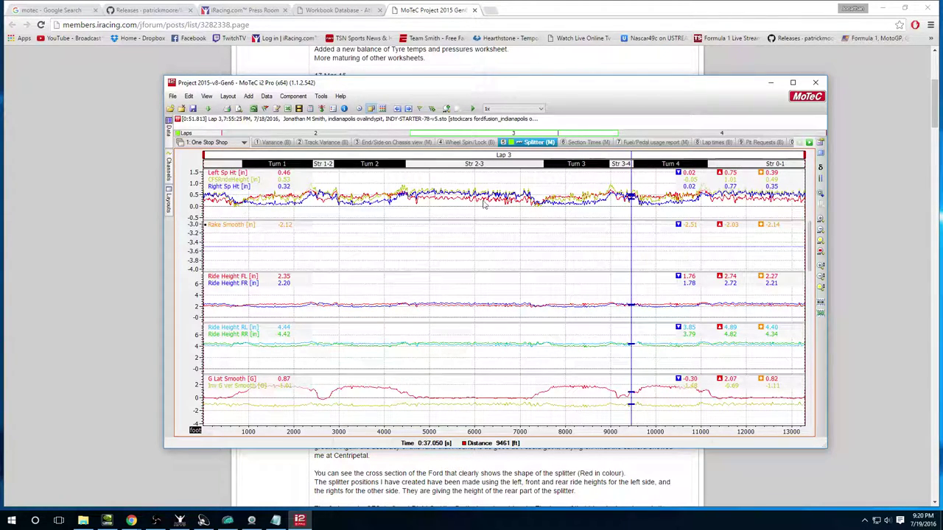
Play Lap 3 back on the End/Side-on Chassis view worksheet's gauges.
click(470, 143)
click(394, 143)
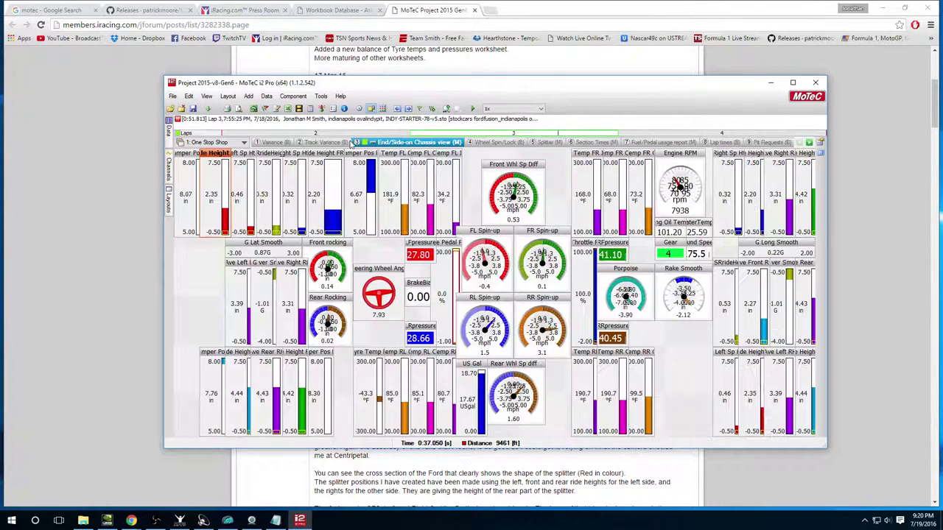
click(472, 109)
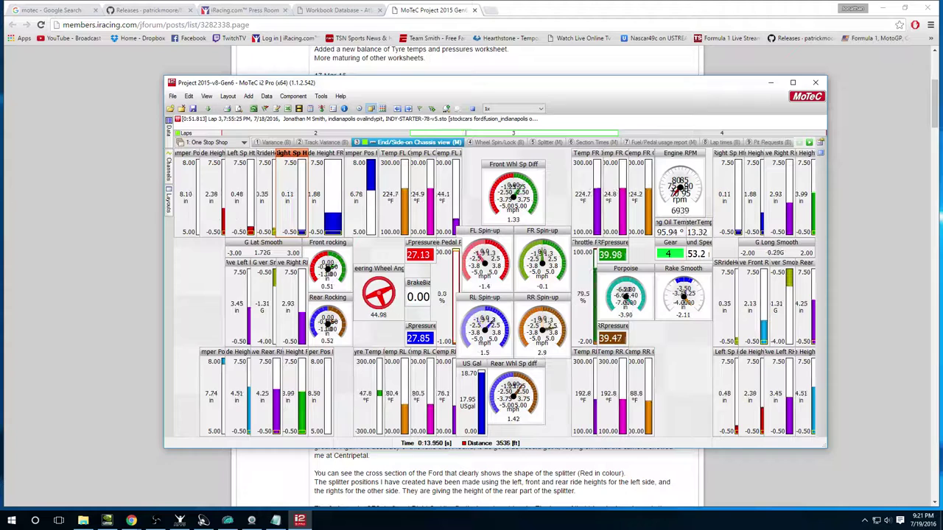
click(274, 520)
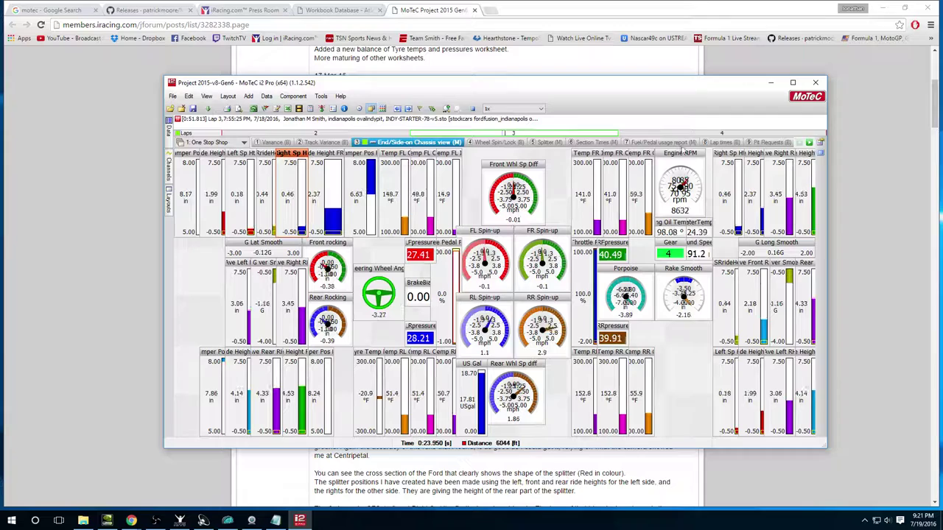
click(770, 83)
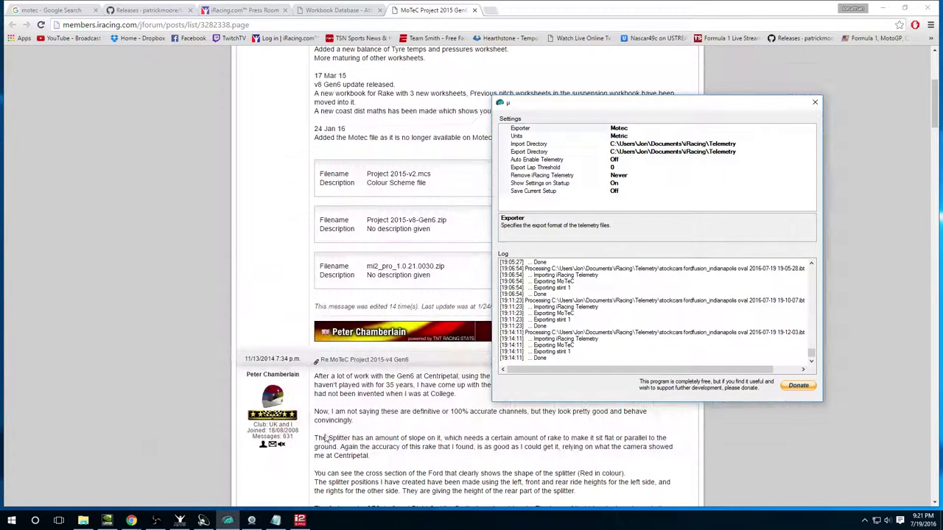
click(183, 521)
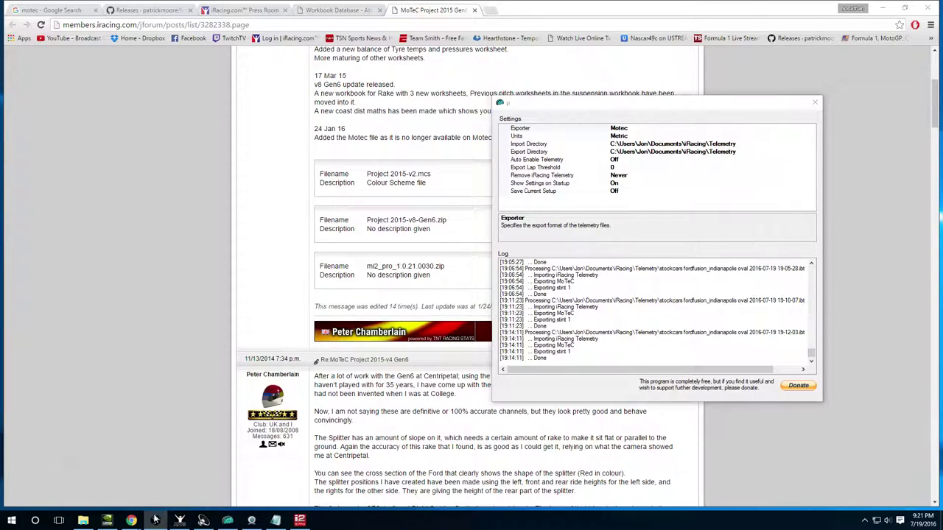
click(158, 522)
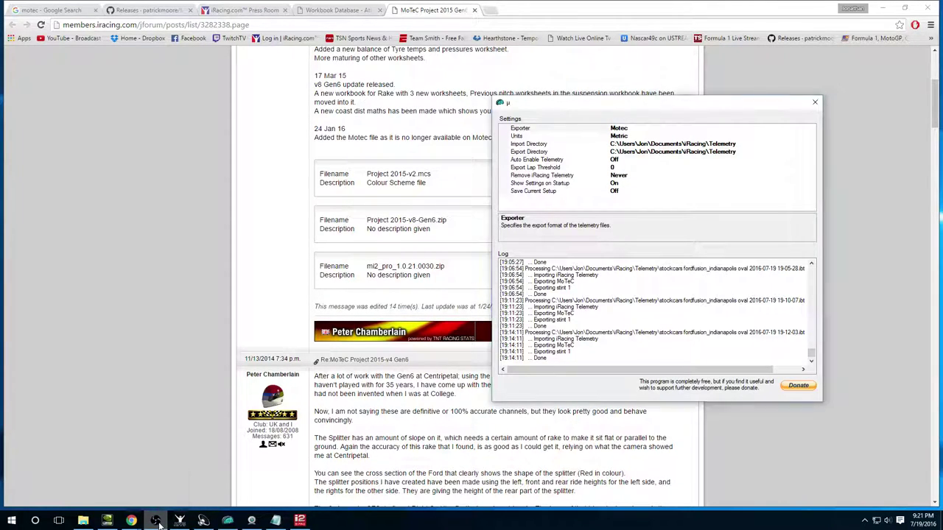
click(158, 522)
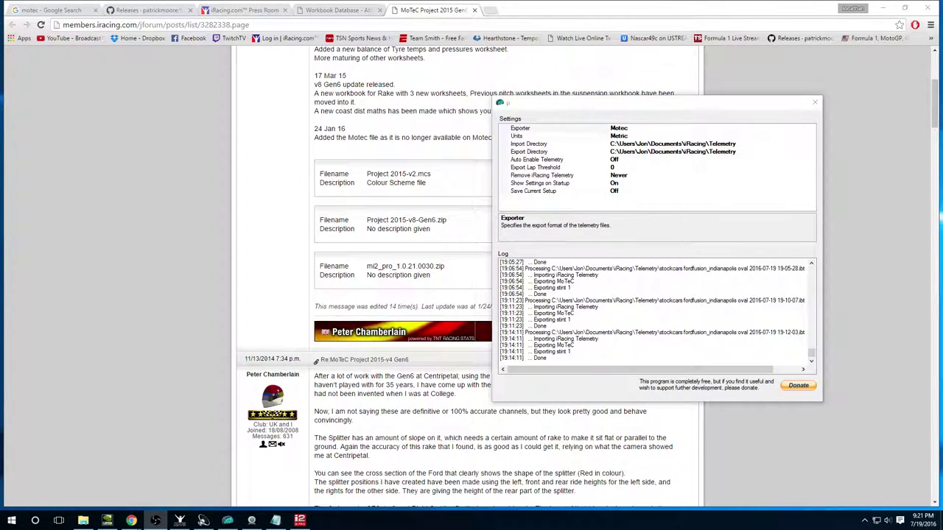